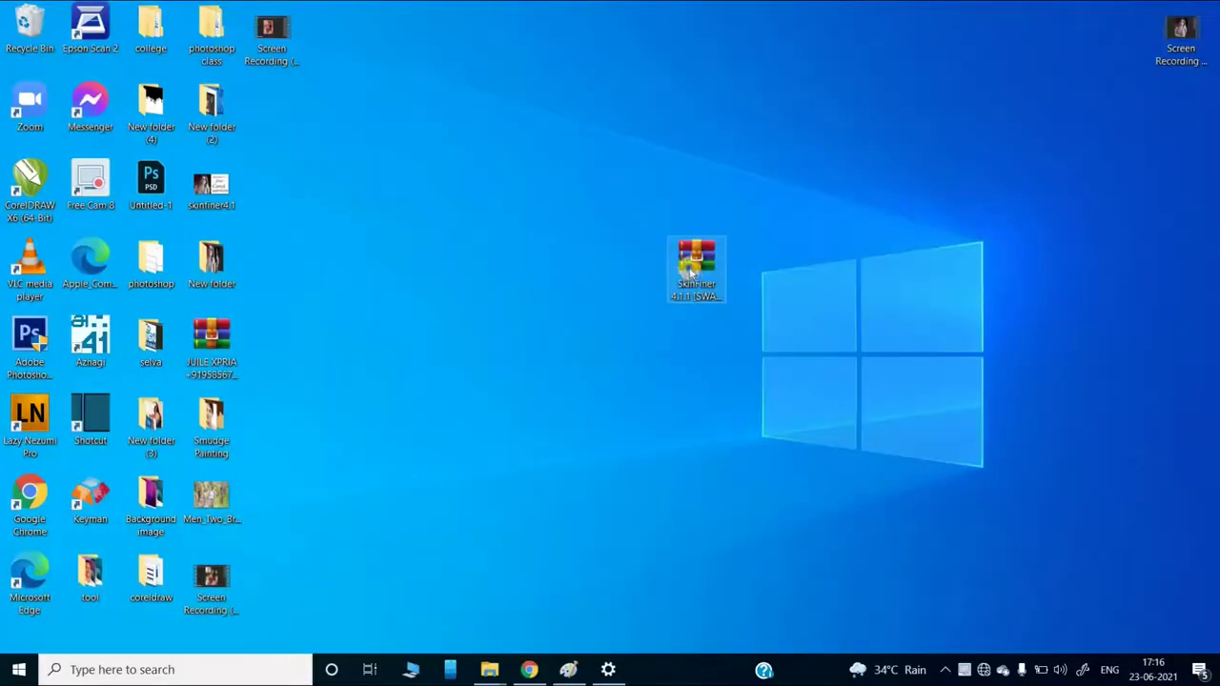
Step: Extract the SkinFiner archive with WinRAR to the default 'SkinFiner 4.1.1 [SWAROOPCREATION]' desktop folder
{"action": "right_click", "coordinate": [691, 271]}
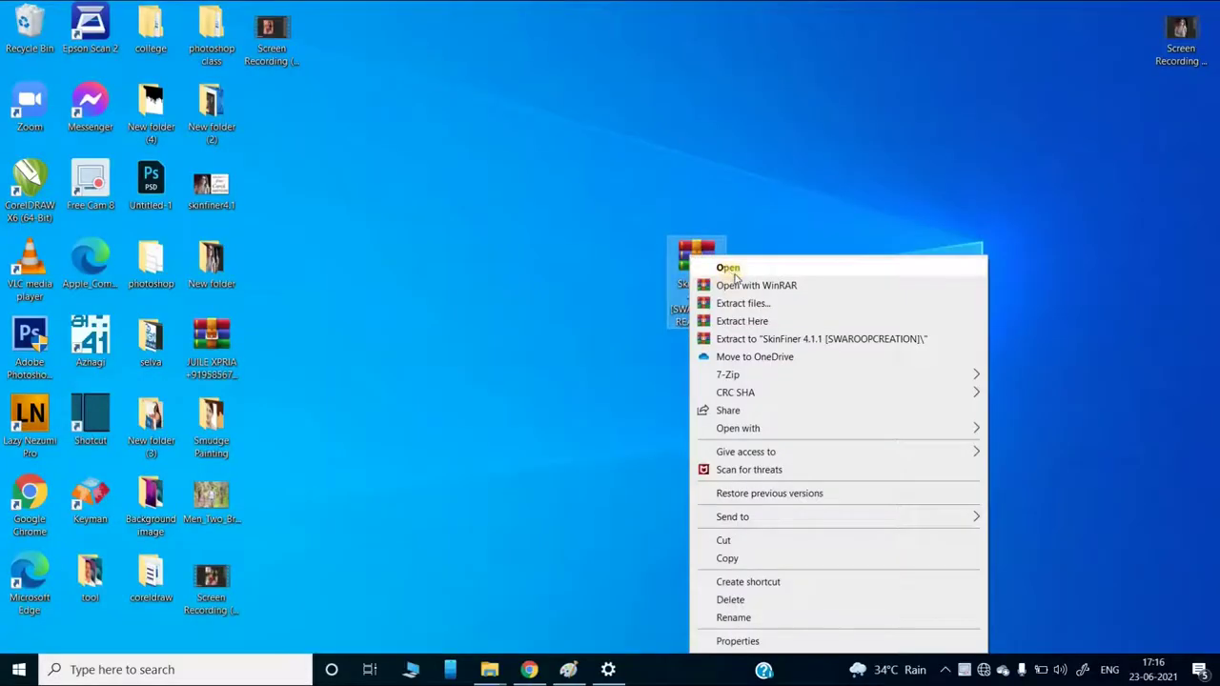
{"action": "left_click", "coordinate": [736, 300]}
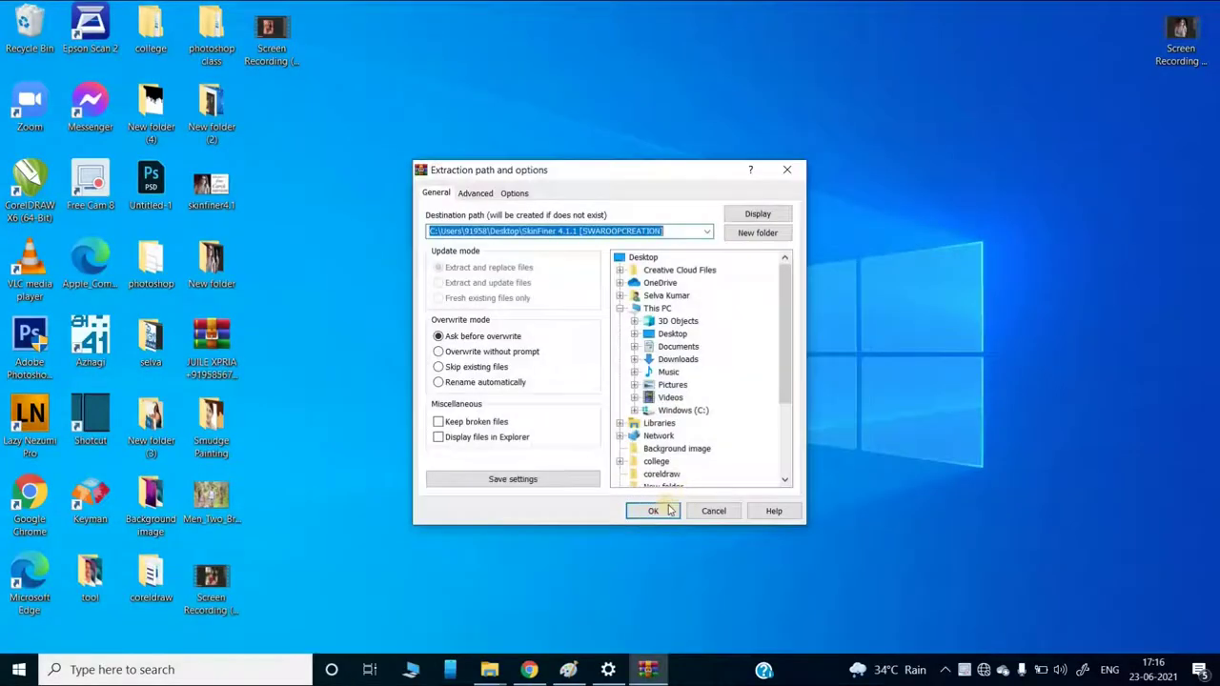
{"action": "left_click", "coordinate": [664, 511]}
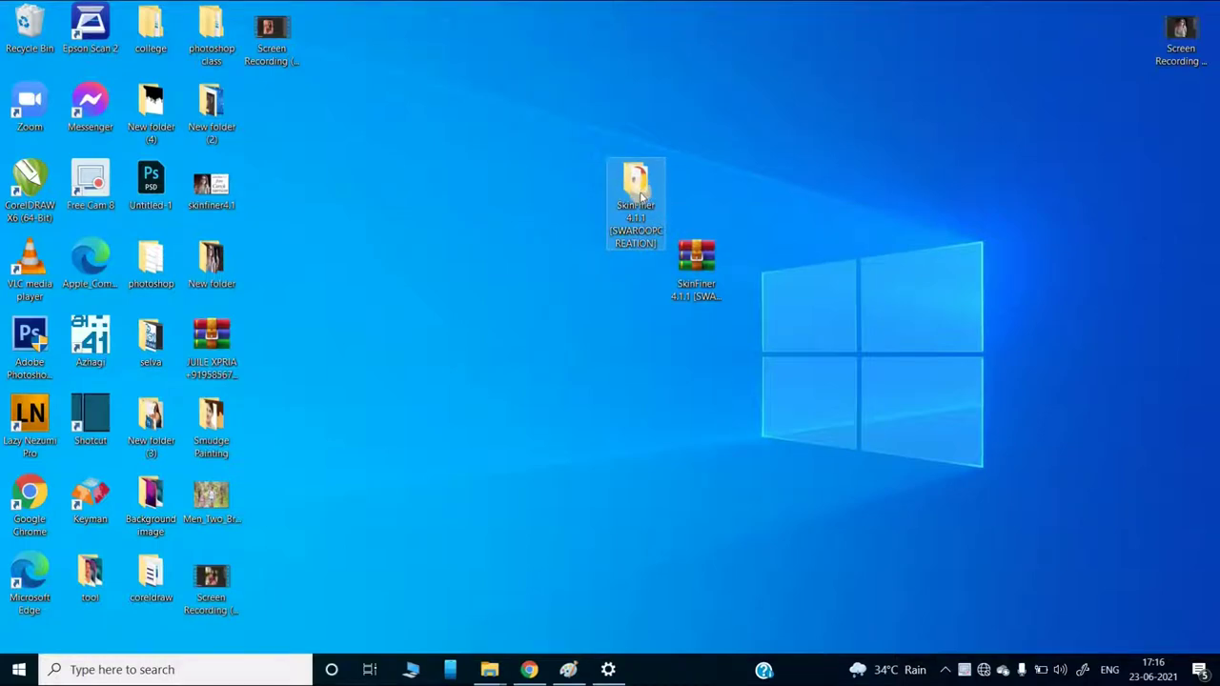
{"action": "right_click", "coordinate": [647, 191]}
Step: Open the extracted SkinFiner folder and launch the [SWAROOP CREATION]Setup installer
{"action": "left_click", "coordinate": [667, 169]}
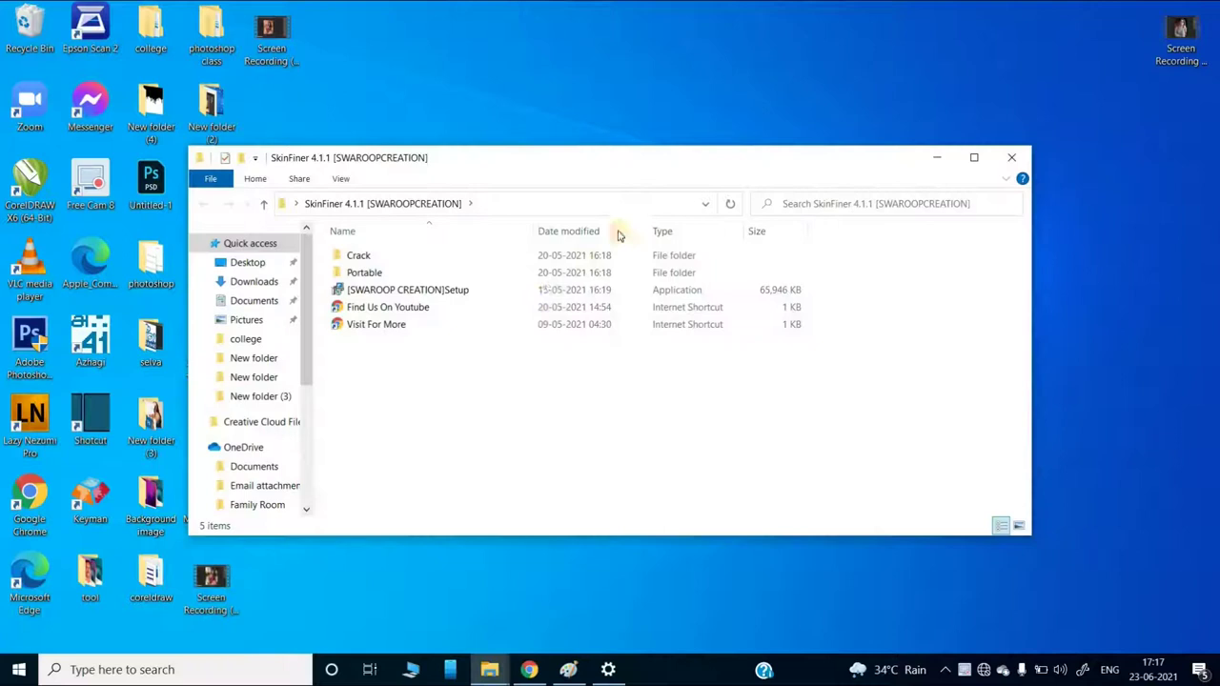
{"action": "left_click", "coordinate": [424, 260]}
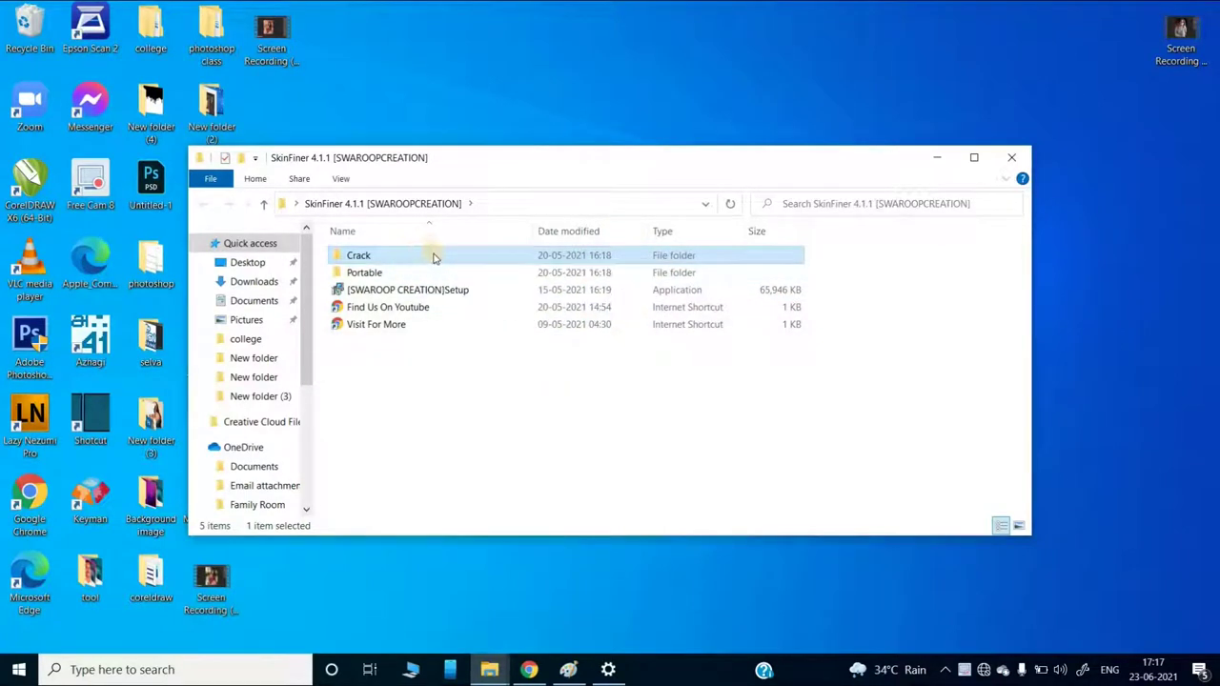
{"action": "double_click", "coordinate": [412, 258]}
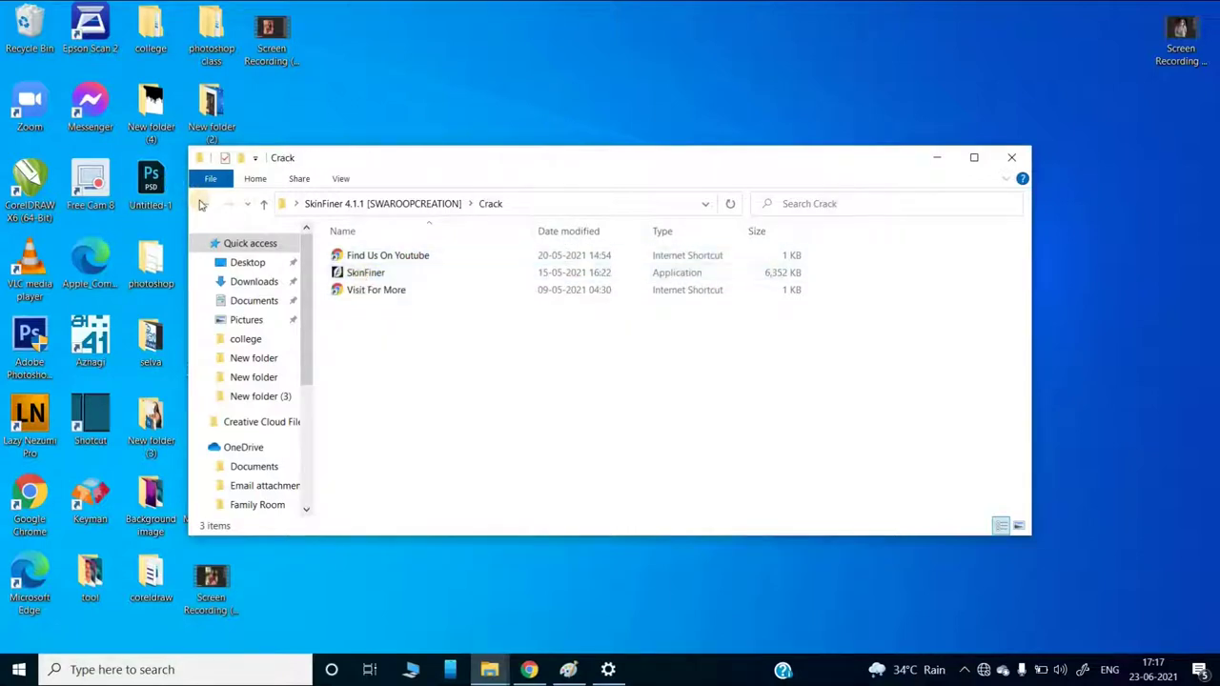
{"action": "key", "text": "BackSpace"}
{"action": "double_click", "coordinate": [381, 292]}
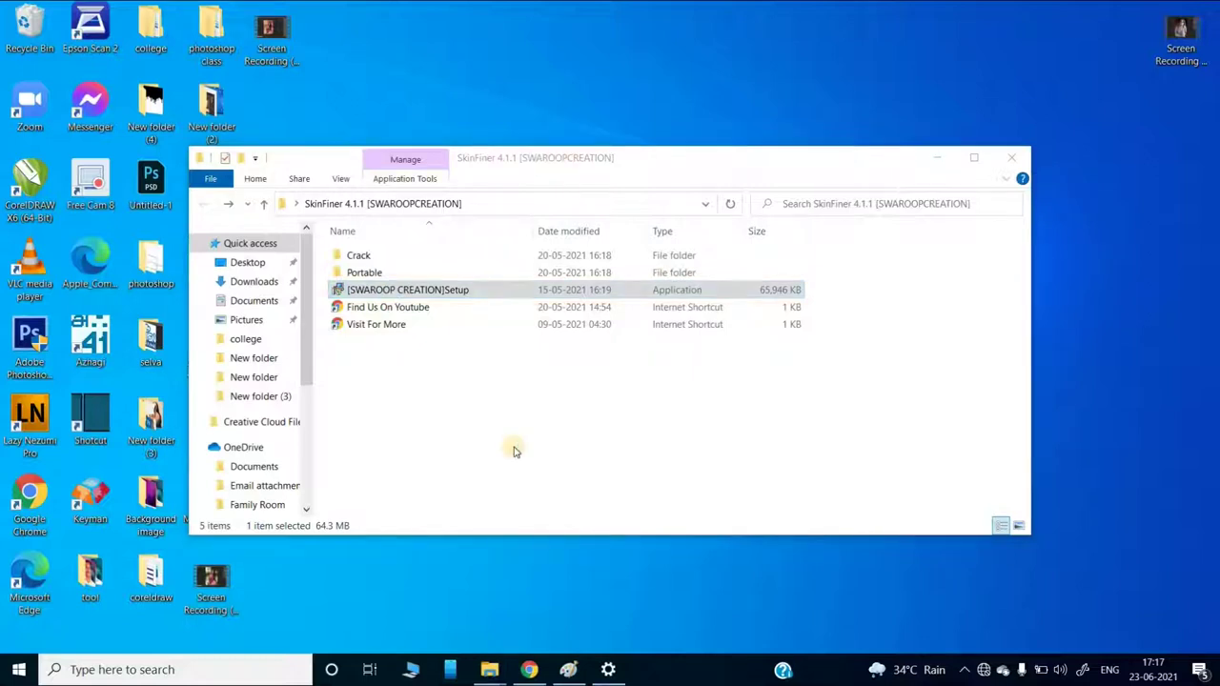
Step: Install SkinFiner with the license accepted and default location and Start Menu folder
{"action": "left_click", "coordinate": [625, 375]}
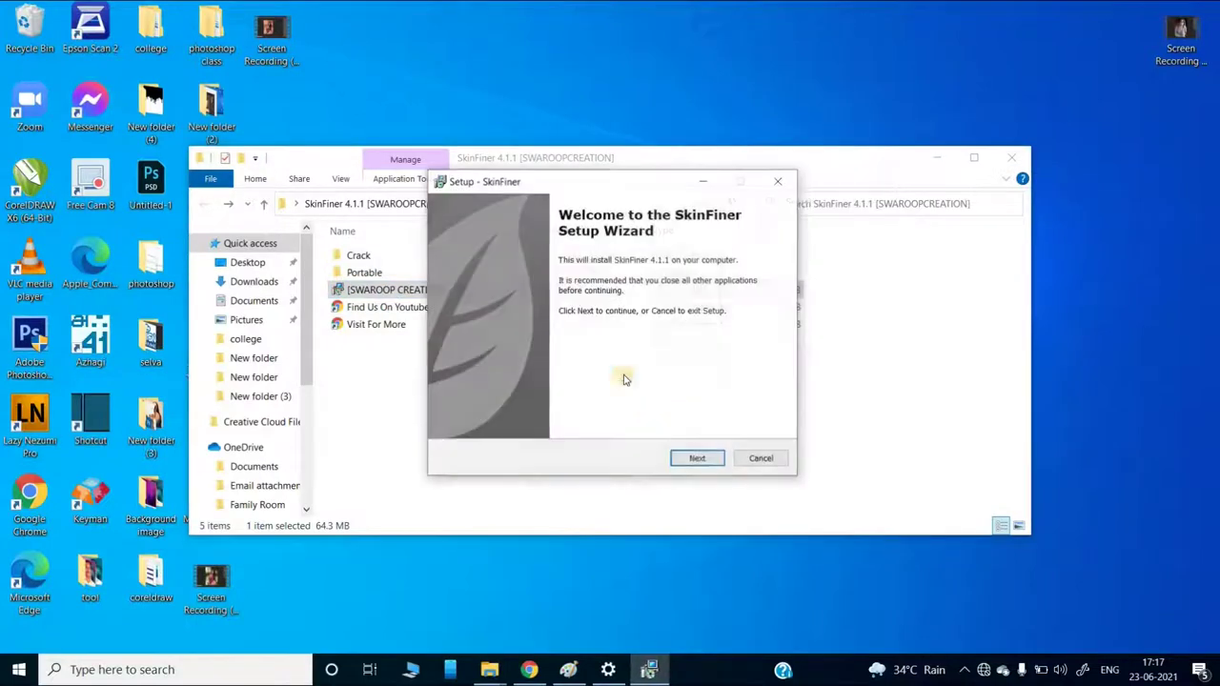
{"action": "left_click", "coordinate": [695, 462]}
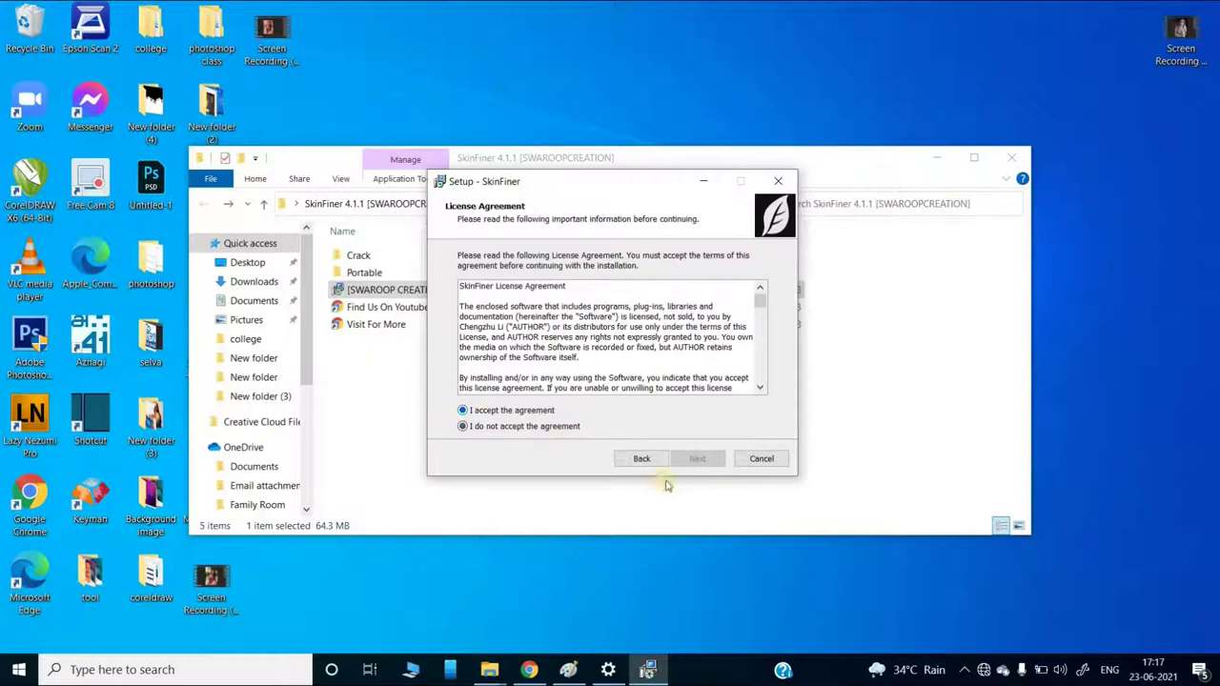
{"action": "left_click", "coordinate": [700, 458]}
{"action": "left_click", "coordinate": [703, 459]}
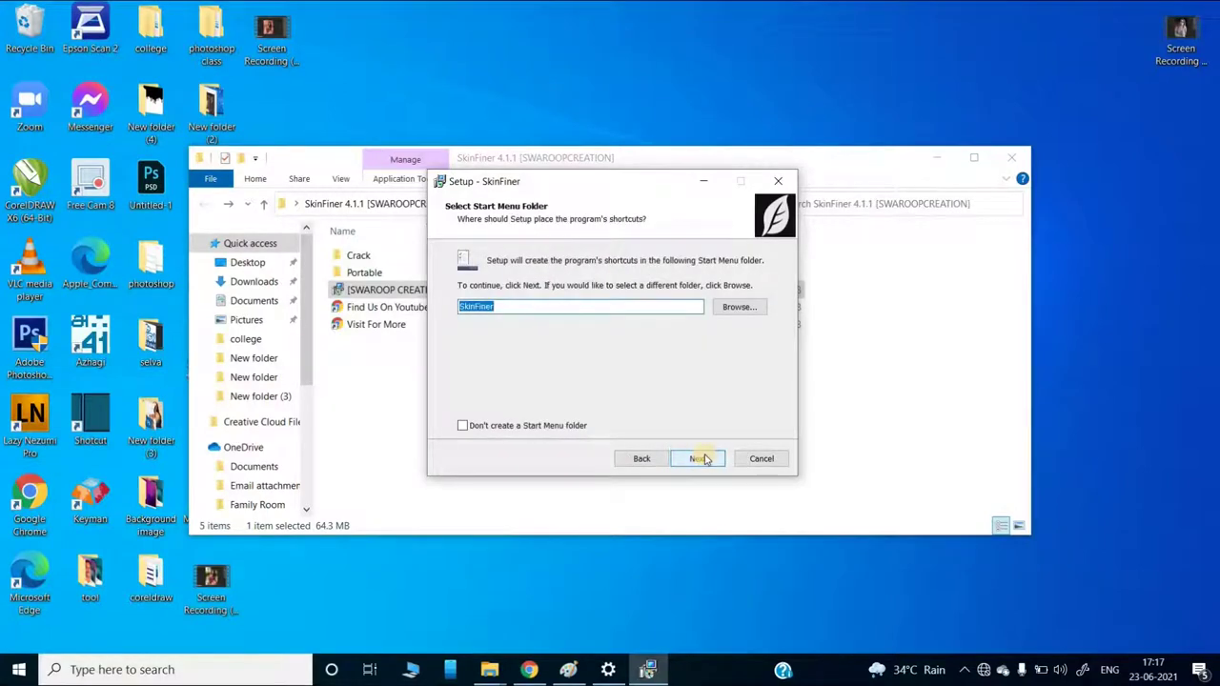
{"action": "left_click", "coordinate": [702, 459]}
{"action": "left_click", "coordinate": [703, 460]}
{"action": "left_click", "coordinate": [703, 459]}
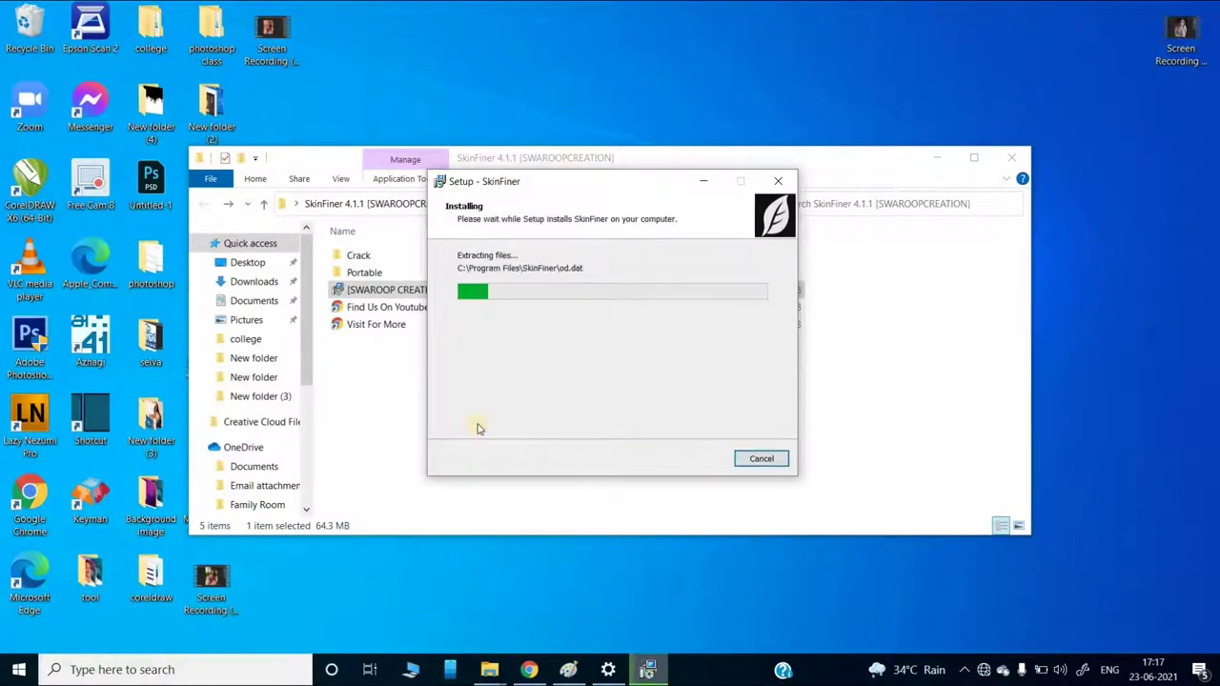
Step: Copy the SkinFiner application from the Crack folder
{"action": "left_click", "coordinate": [393, 261]}
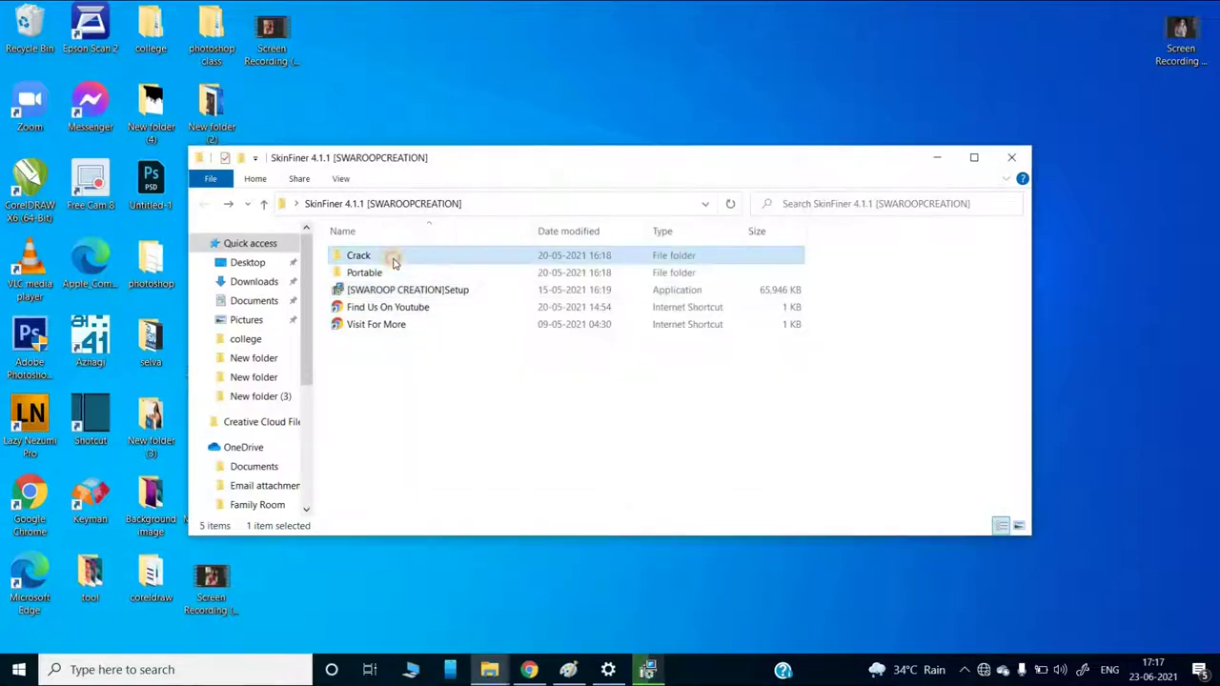
{"action": "double_click", "coordinate": [394, 261]}
{"action": "right_click", "coordinate": [397, 273]}
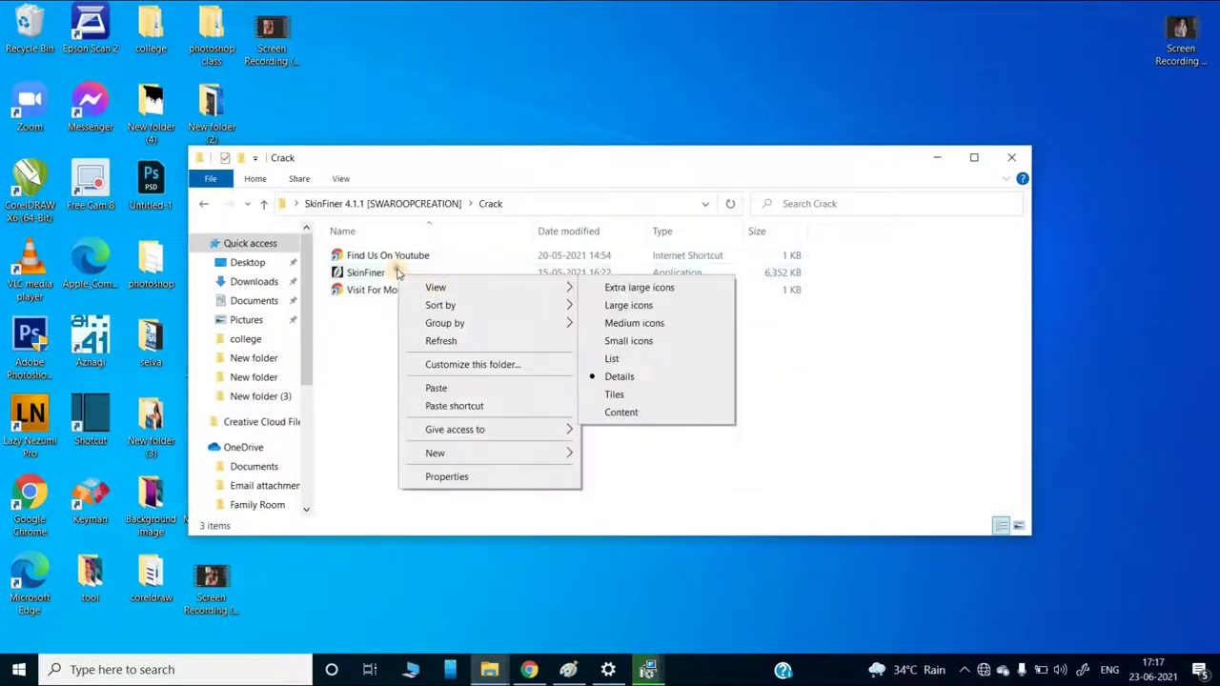
{"action": "left_click", "coordinate": [397, 273]}
{"action": "right_click", "coordinate": [397, 273]}
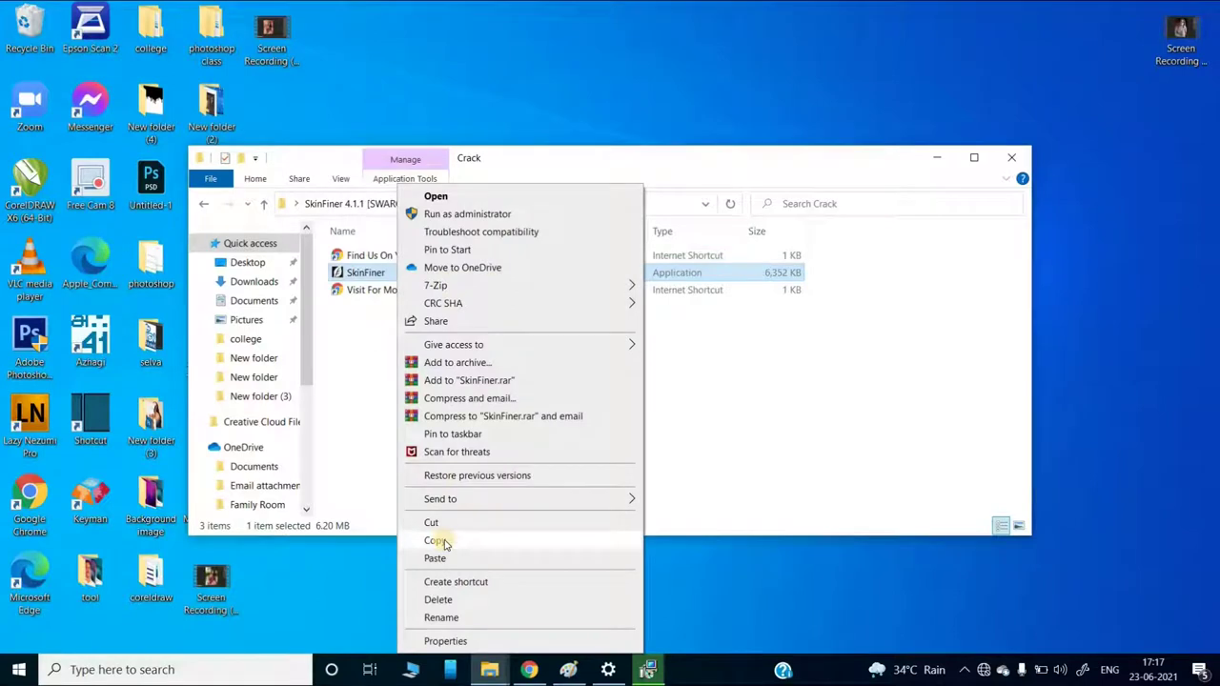
{"action": "left_click", "coordinate": [444, 542]}
{"action": "left_click_drag", "start_coordinate": [379, 276], "coordinate": [271, 105]}
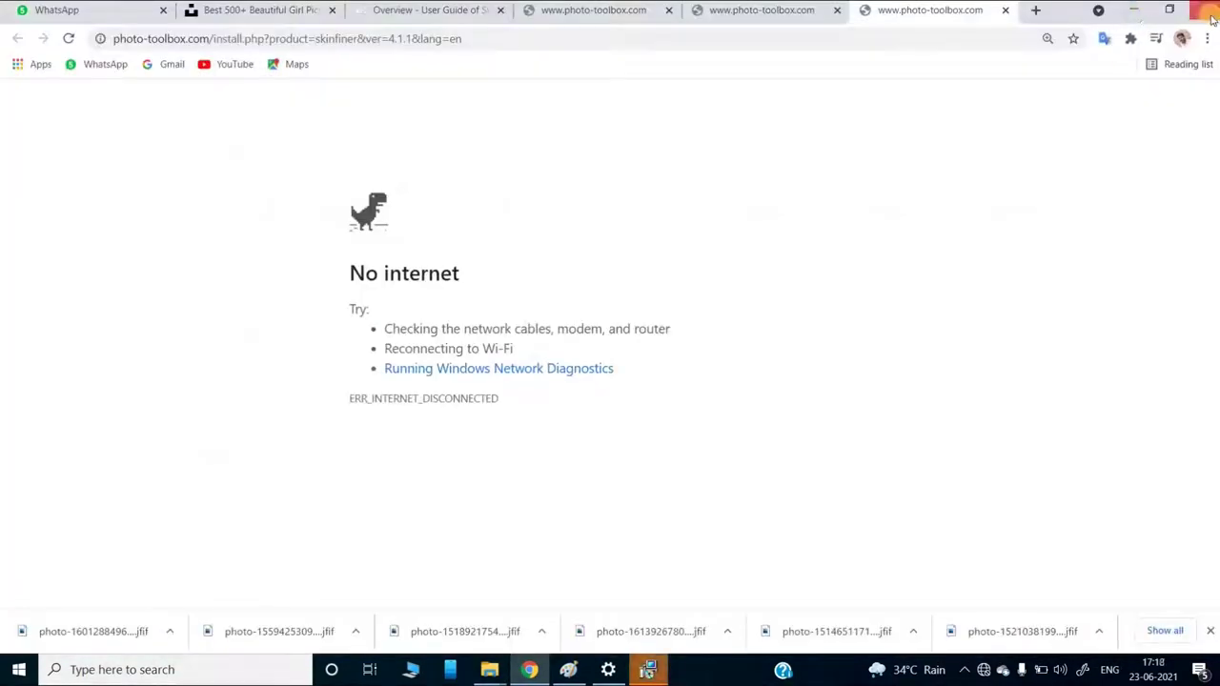
Step: Close Chrome, minimize Explorer and finish the SkinFiner setup wizard
{"action": "left_click", "coordinate": [1132, 12]}
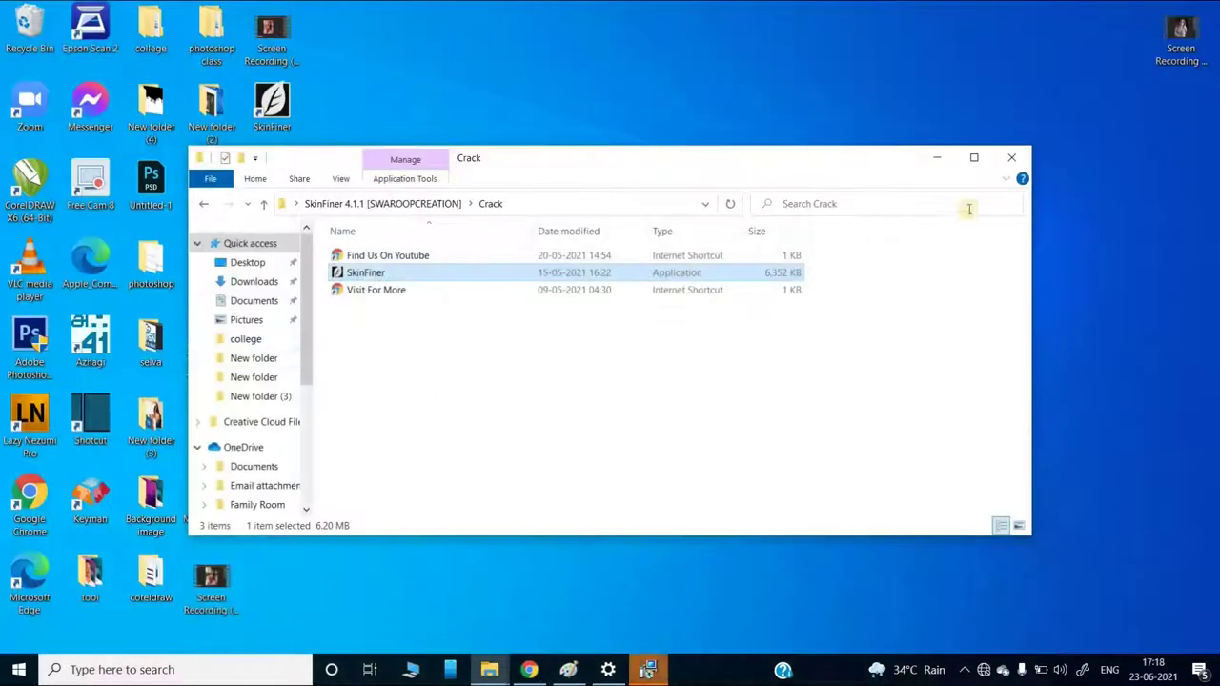
{"action": "left_click", "coordinate": [936, 157]}
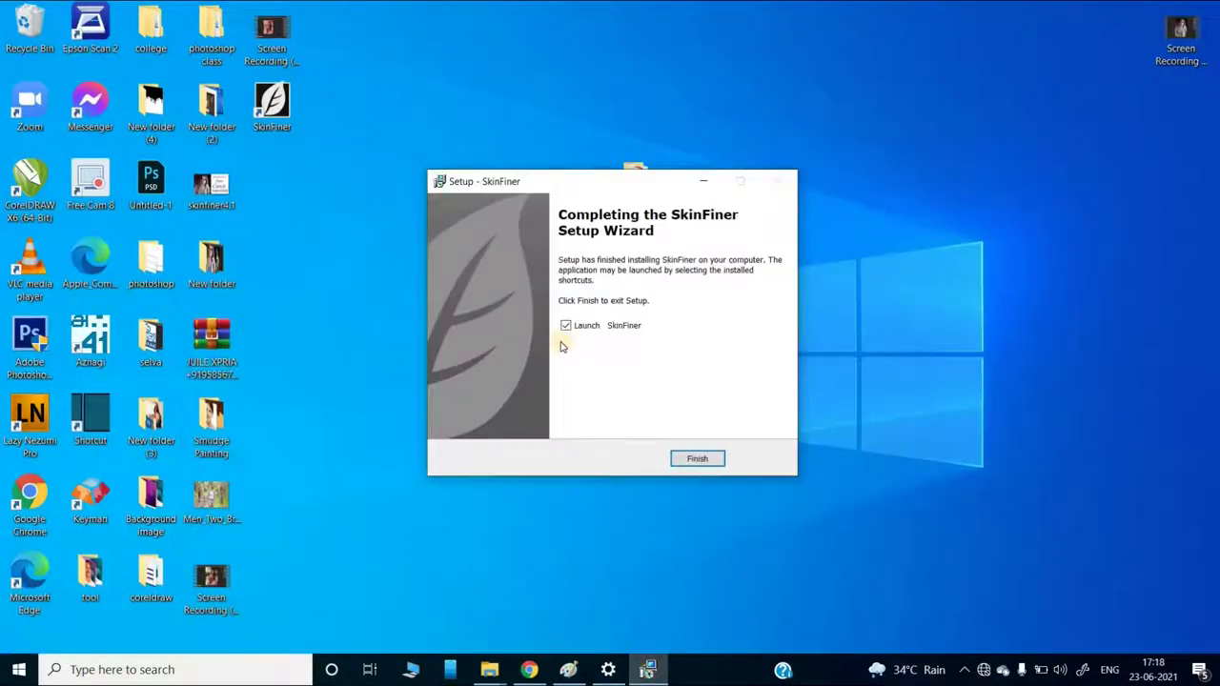
{"action": "left_click", "coordinate": [683, 464]}
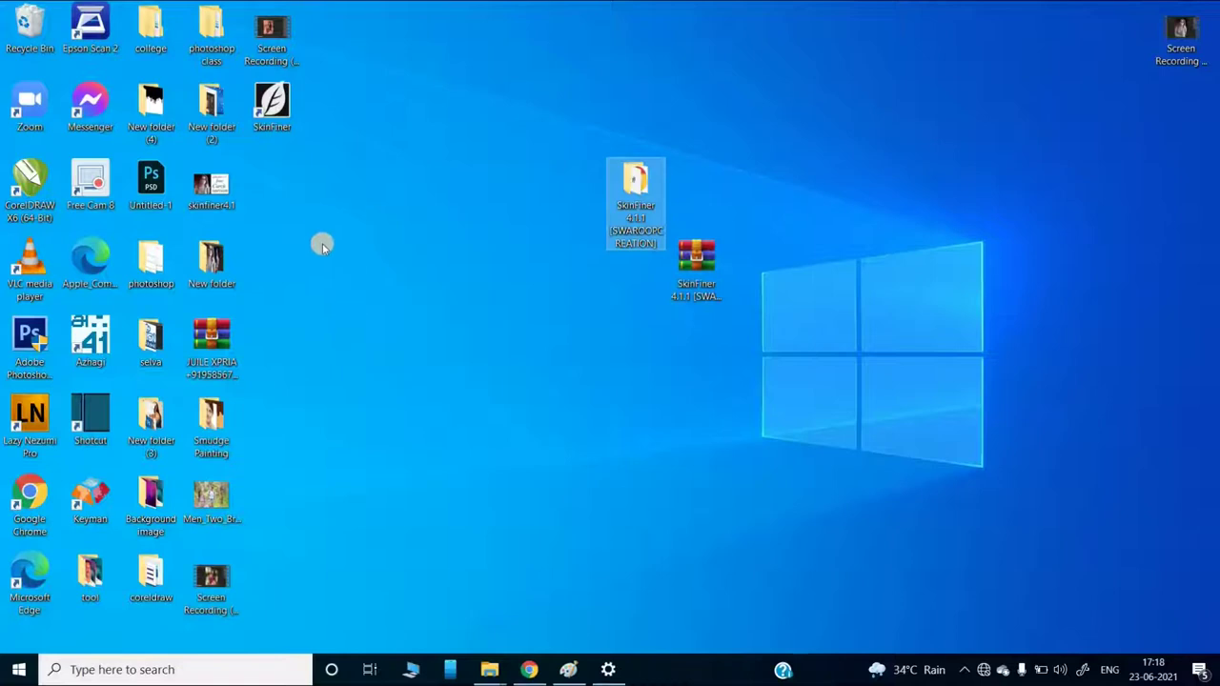
Step: Paste the copied SkinFiner.exe into C:\Program Files\SkinFiner, replacing the original, then close the folder
{"action": "left_click_drag", "start_coordinate": [271, 122], "coordinate": [635, 367]}
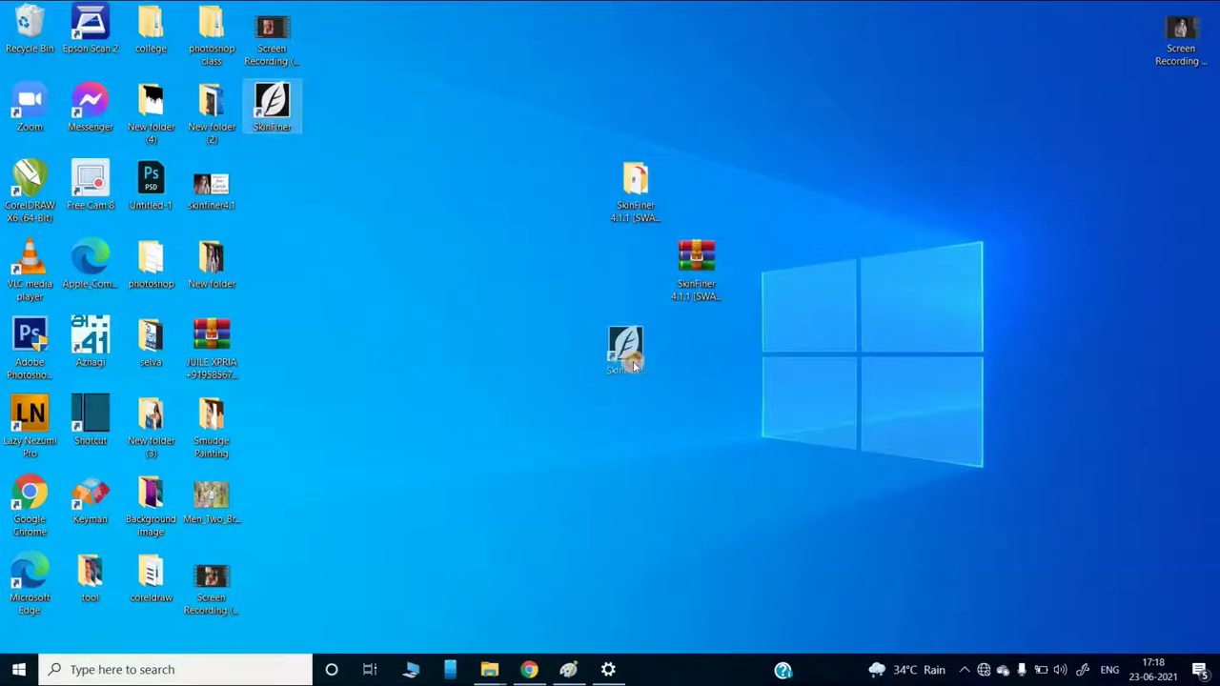
{"action": "right_click", "coordinate": [619, 343]}
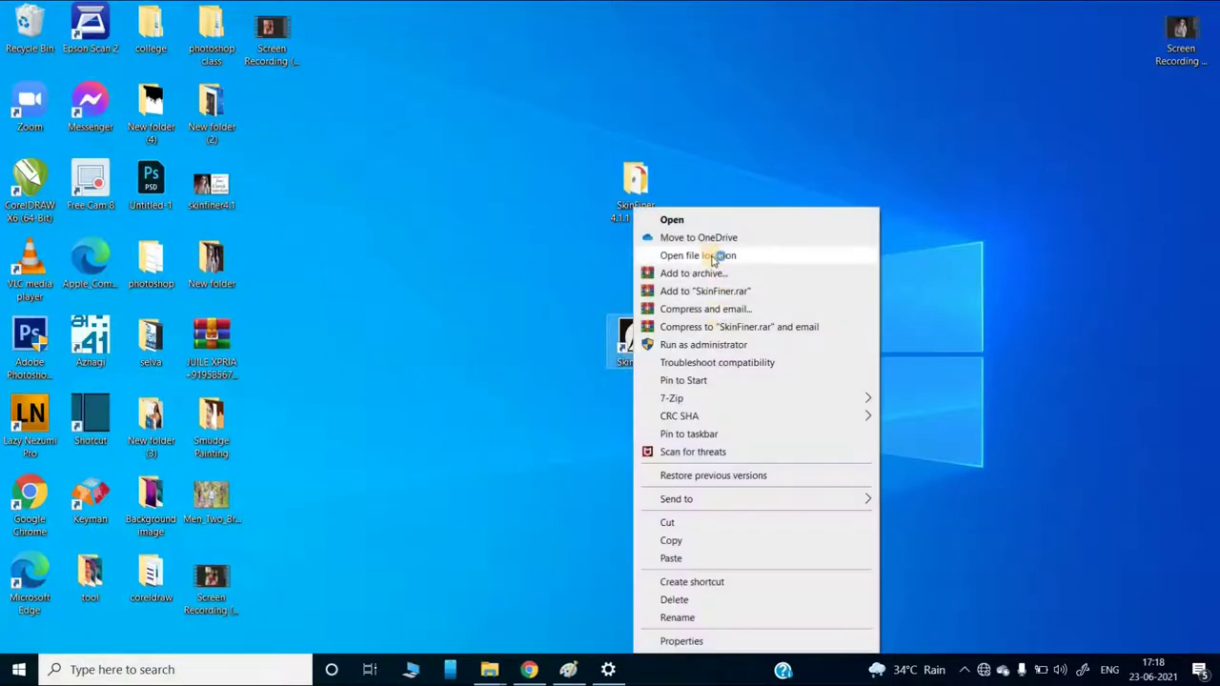
{"action": "left_click", "coordinate": [712, 257]}
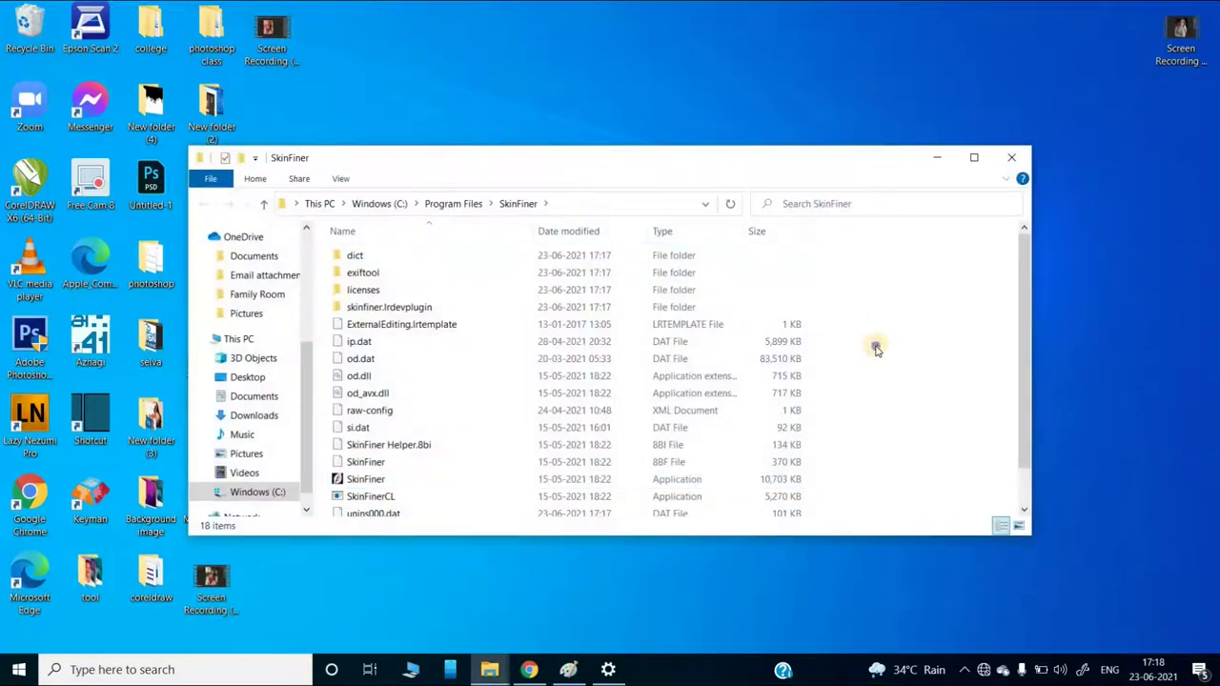
{"action": "right_click", "coordinate": [873, 345]}
{"action": "left_click", "coordinate": [960, 458]}
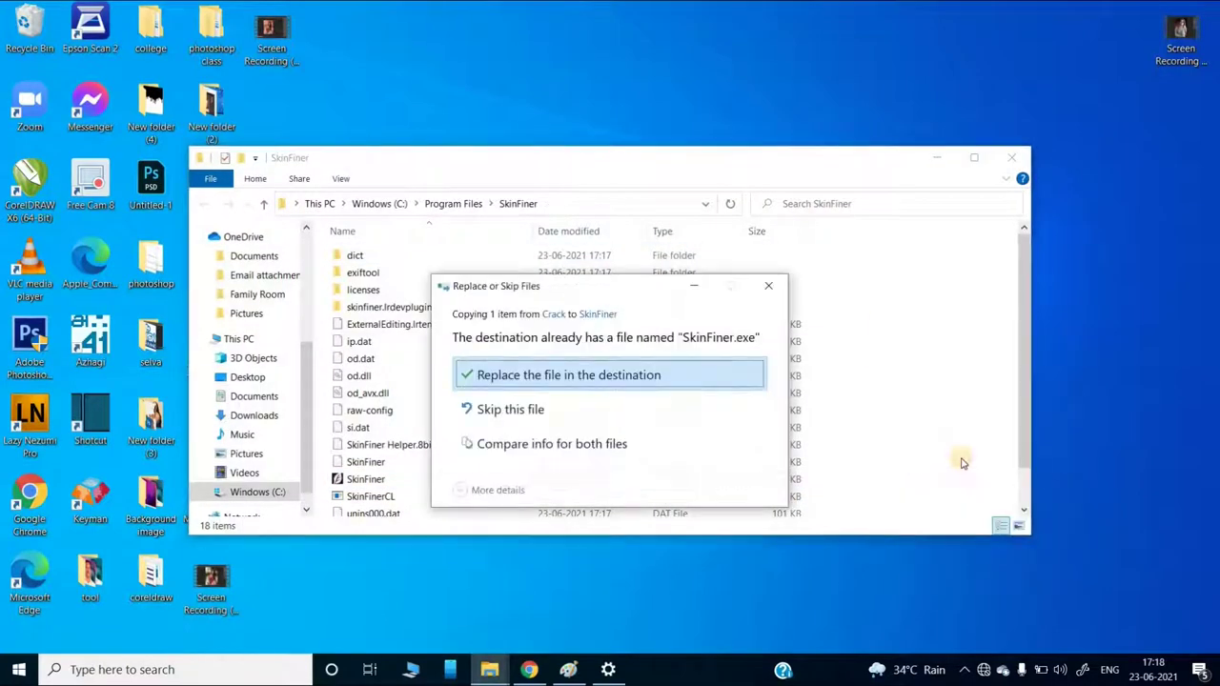
{"action": "left_click", "coordinate": [688, 376]}
{"action": "left_click", "coordinate": [562, 383]}
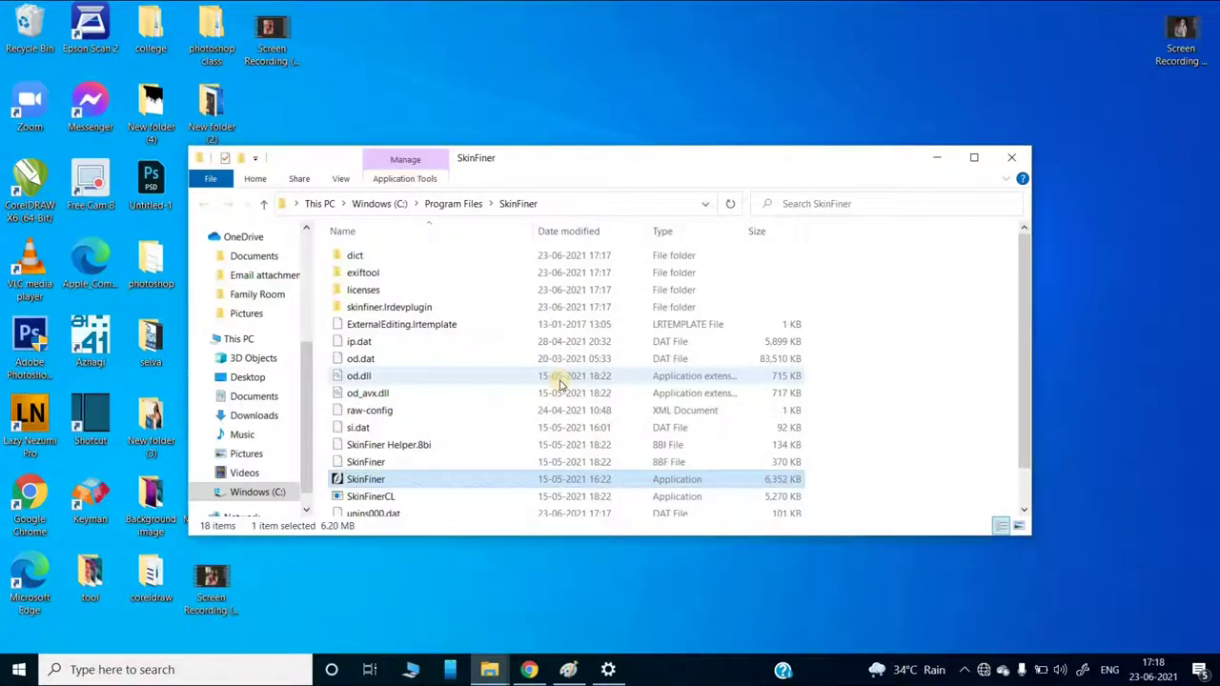
{"action": "left_click", "coordinate": [1014, 159]}
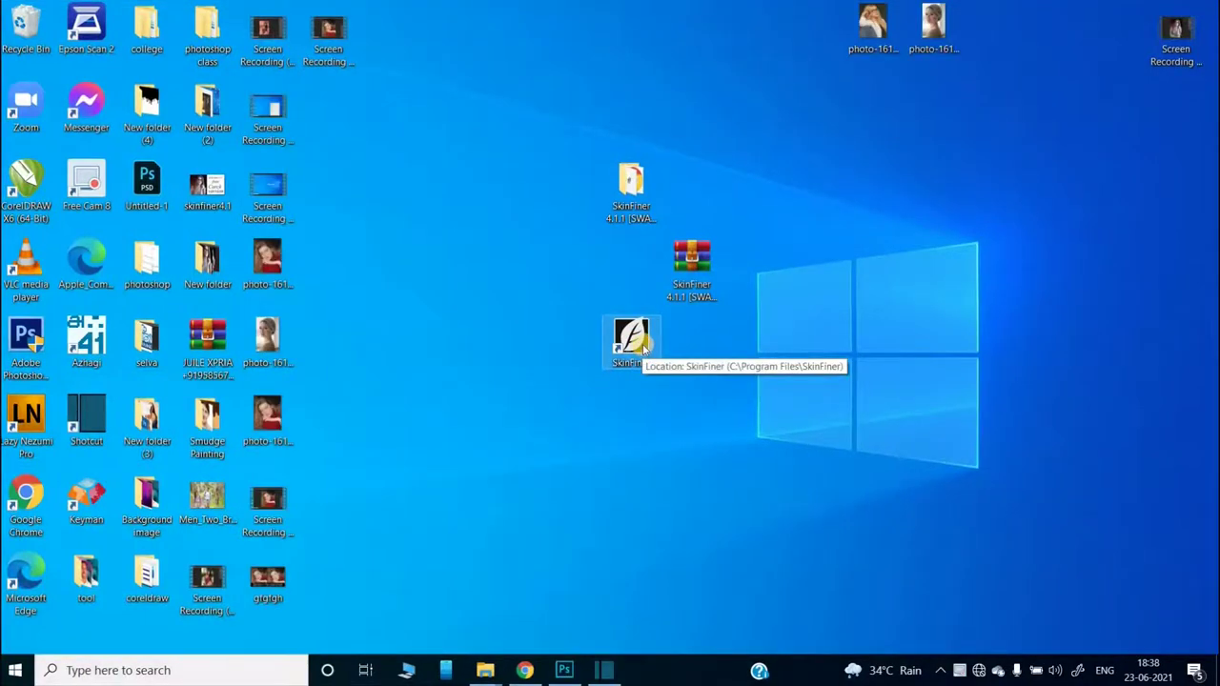
Step: Launch SkinFiner and set the plug-in destination to Adobe Photoshop CC 2019\Plug-ins
{"action": "double_click", "coordinate": [644, 349]}
{"action": "left_click", "coordinate": [863, 113]}
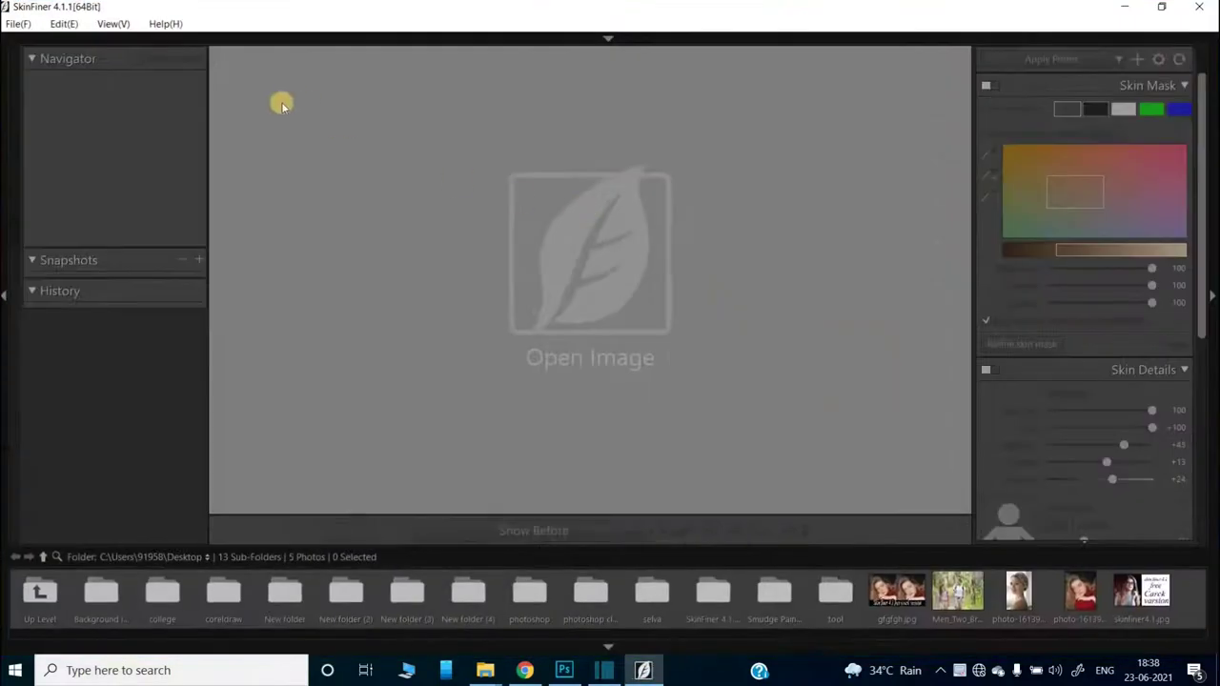
{"action": "left_click", "coordinate": [235, 74]}
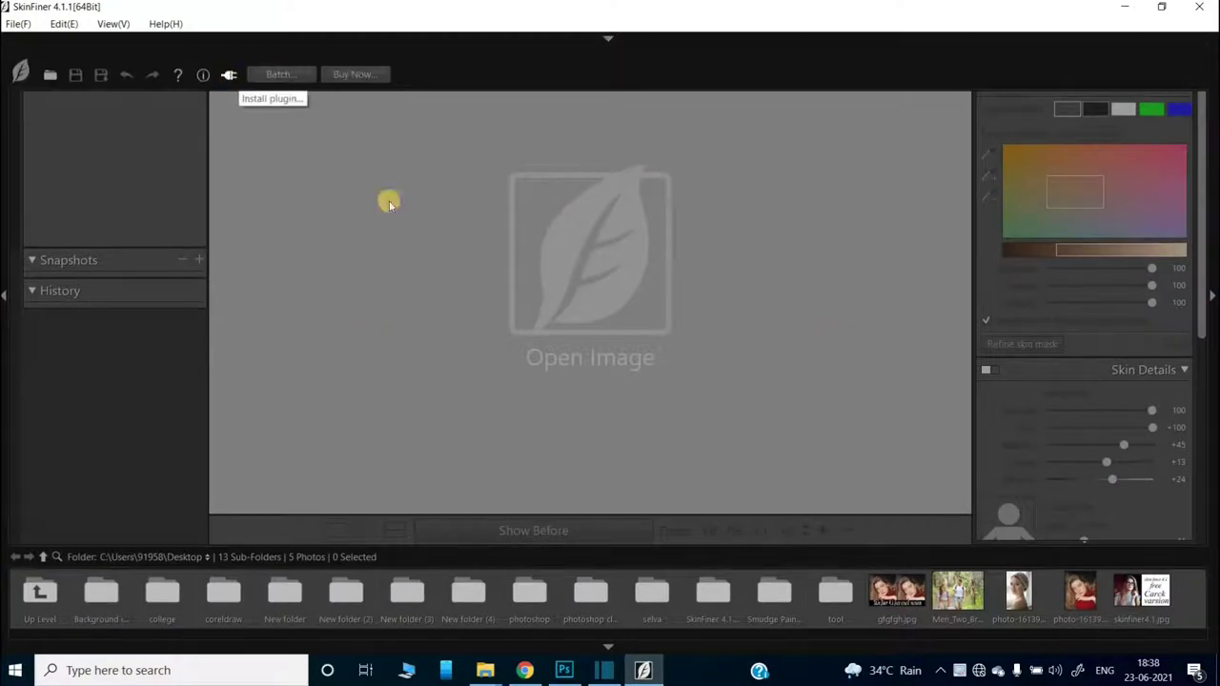
{"action": "left_click", "coordinate": [742, 345]}
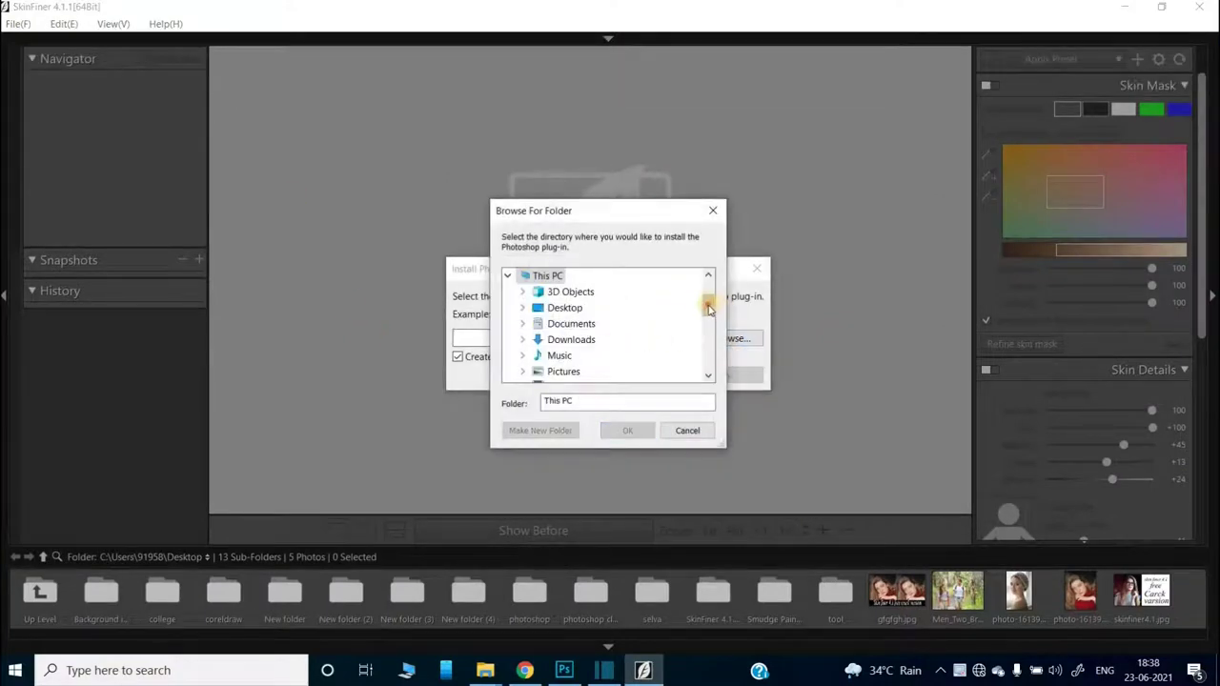
{"action": "left_click", "coordinate": [708, 307]}
{"action": "left_click", "coordinate": [593, 371]}
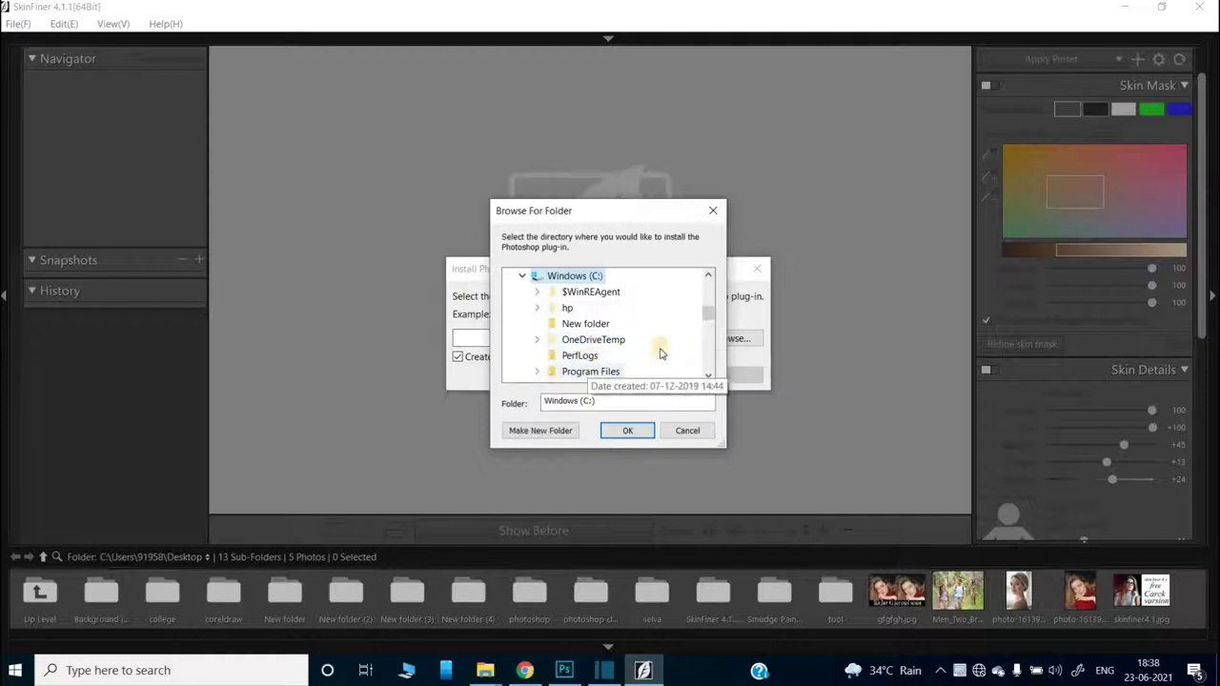
{"action": "left_click", "coordinate": [595, 371]}
{"action": "left_click", "coordinate": [591, 306]}
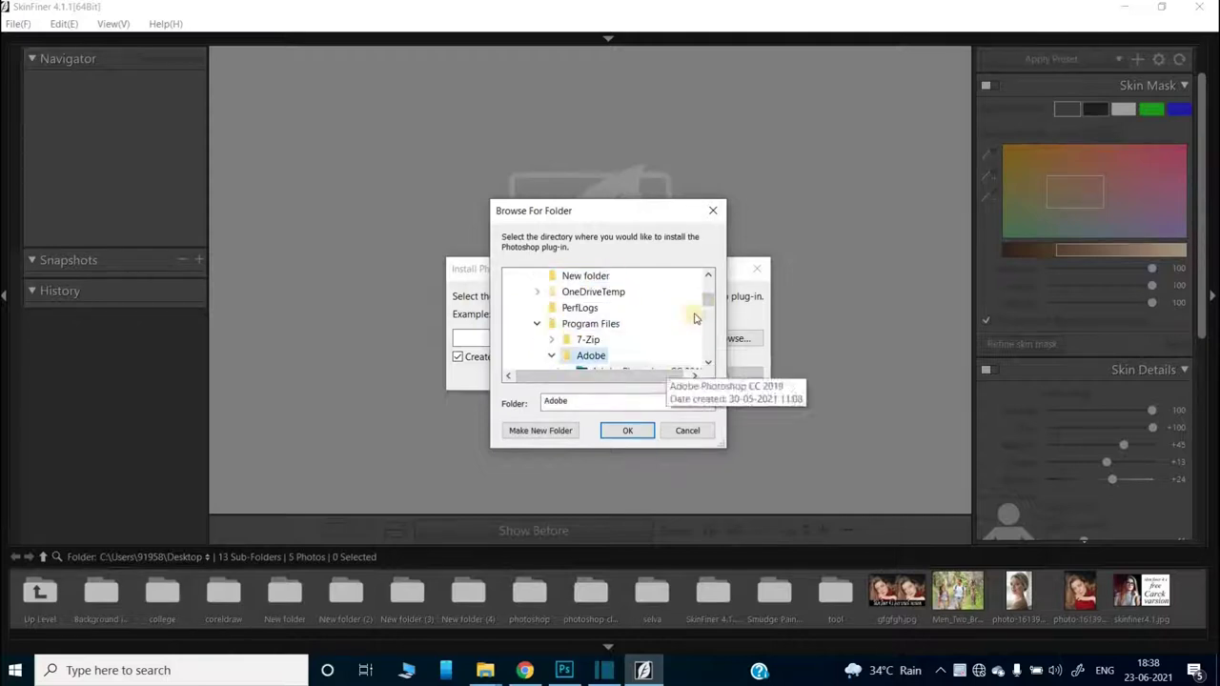
{"action": "scroll", "coordinate": [702, 303], "scroll_direction": "down", "scroll_amount": 1}
{"action": "scroll", "coordinate": [667, 319], "scroll_direction": "down", "scroll_amount": 2}
{"action": "left_click", "coordinate": [623, 340]}
{"action": "left_click", "coordinate": [629, 429]}
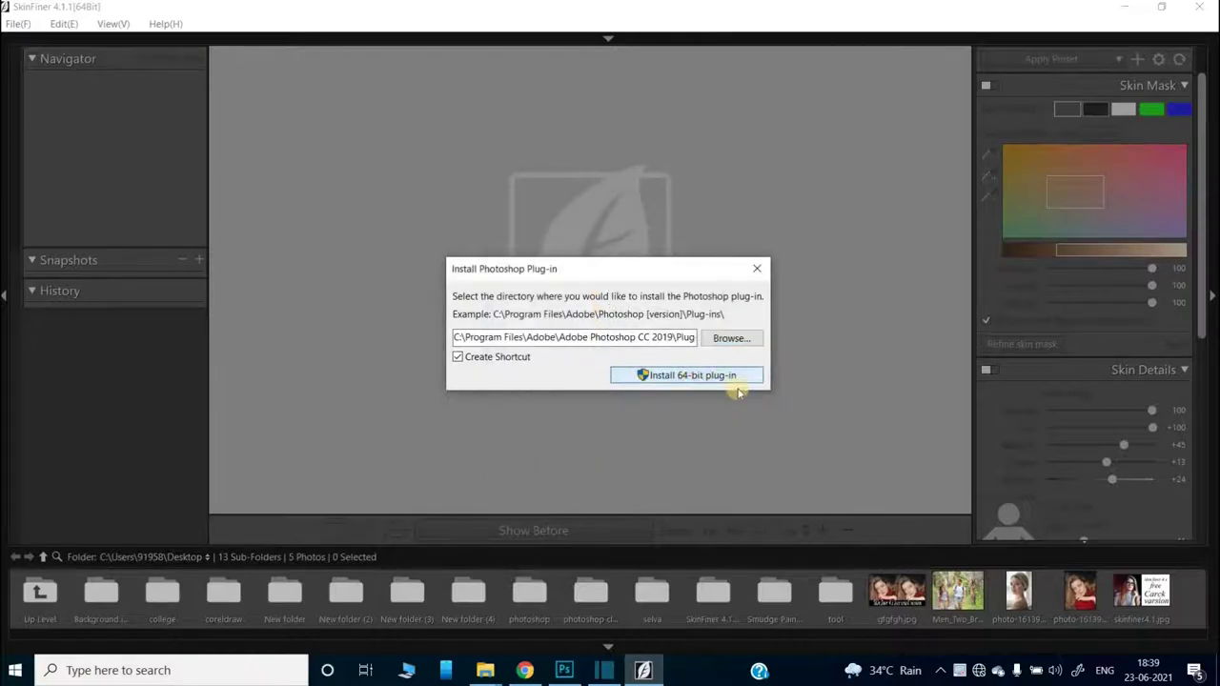
Step: Install the 64-bit Photoshop plug-in, approving the admin prompt and the success message
{"action": "left_click", "coordinate": [733, 379]}
{"action": "left_click", "coordinate": [662, 432]}
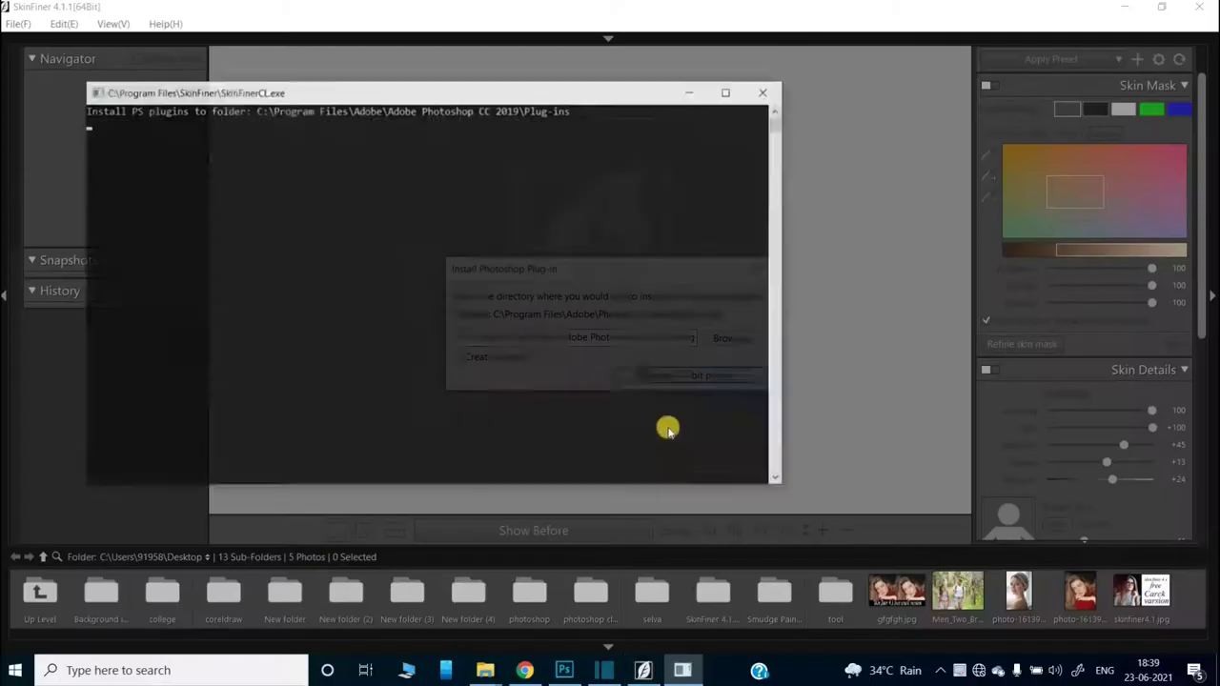
{"action": "left_click", "coordinate": [640, 362]}
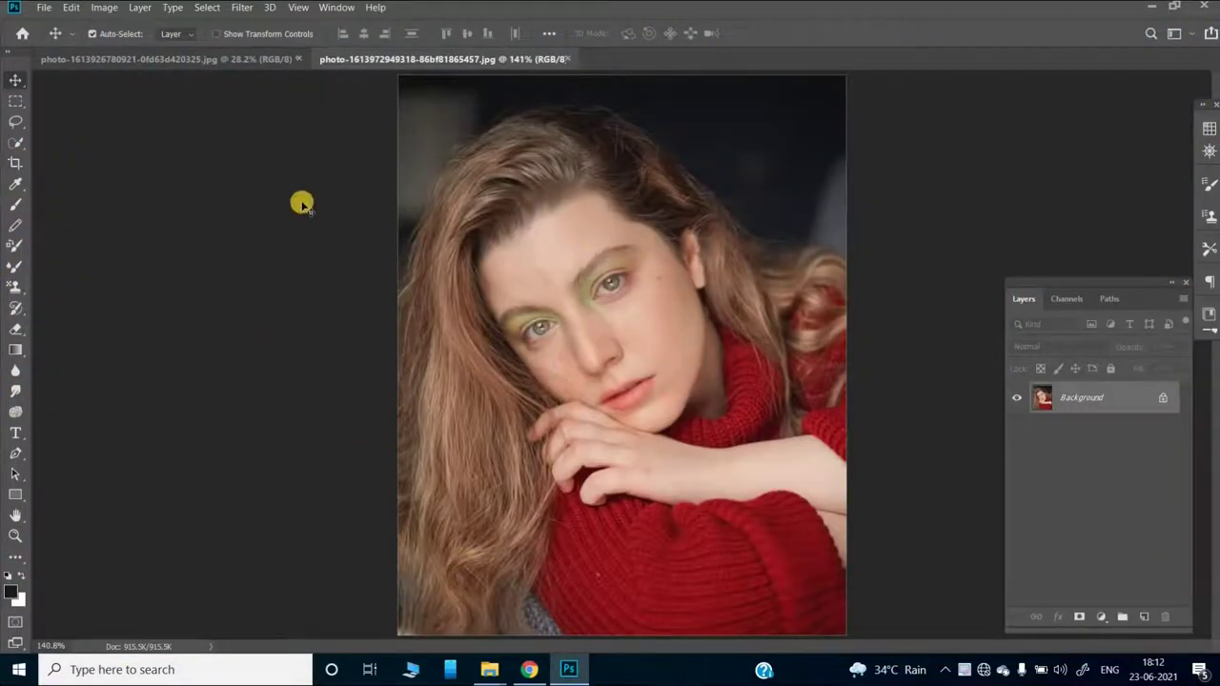
Step: Run Filter > Photo-Toolbox > SkinFiner on the open portrait
{"action": "left_click", "coordinate": [242, 8]}
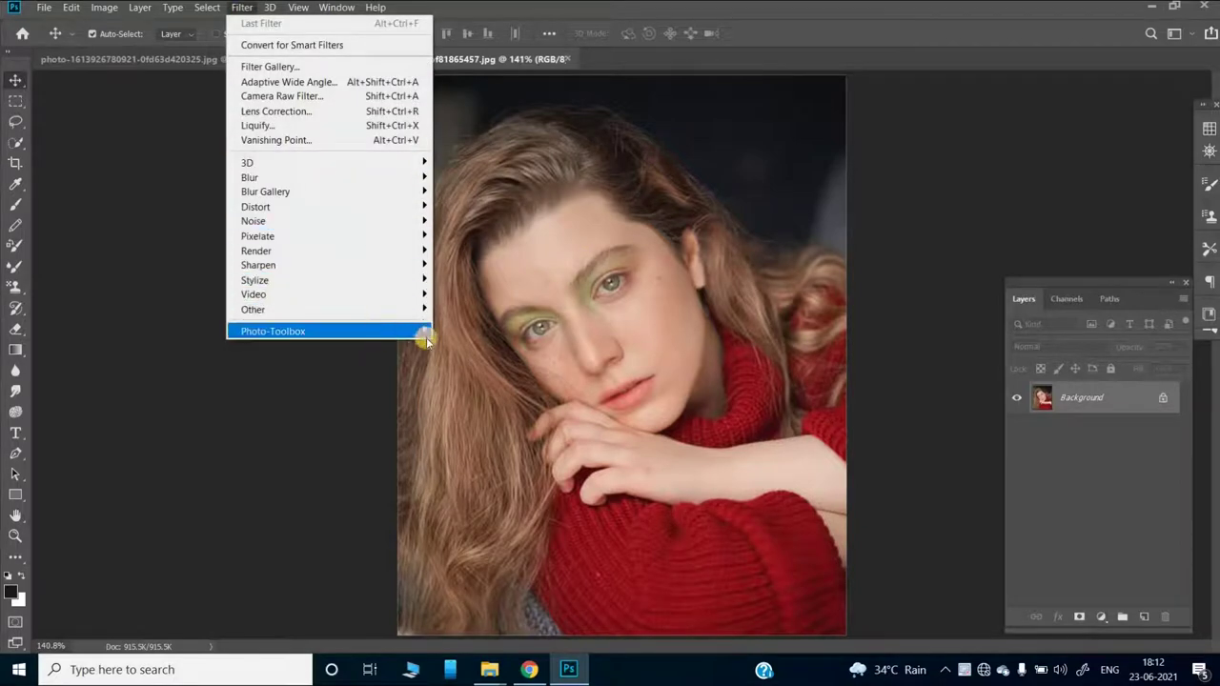
{"action": "mouse_move", "coordinate": [285, 330]}
{"action": "left_click", "coordinate": [500, 333]}
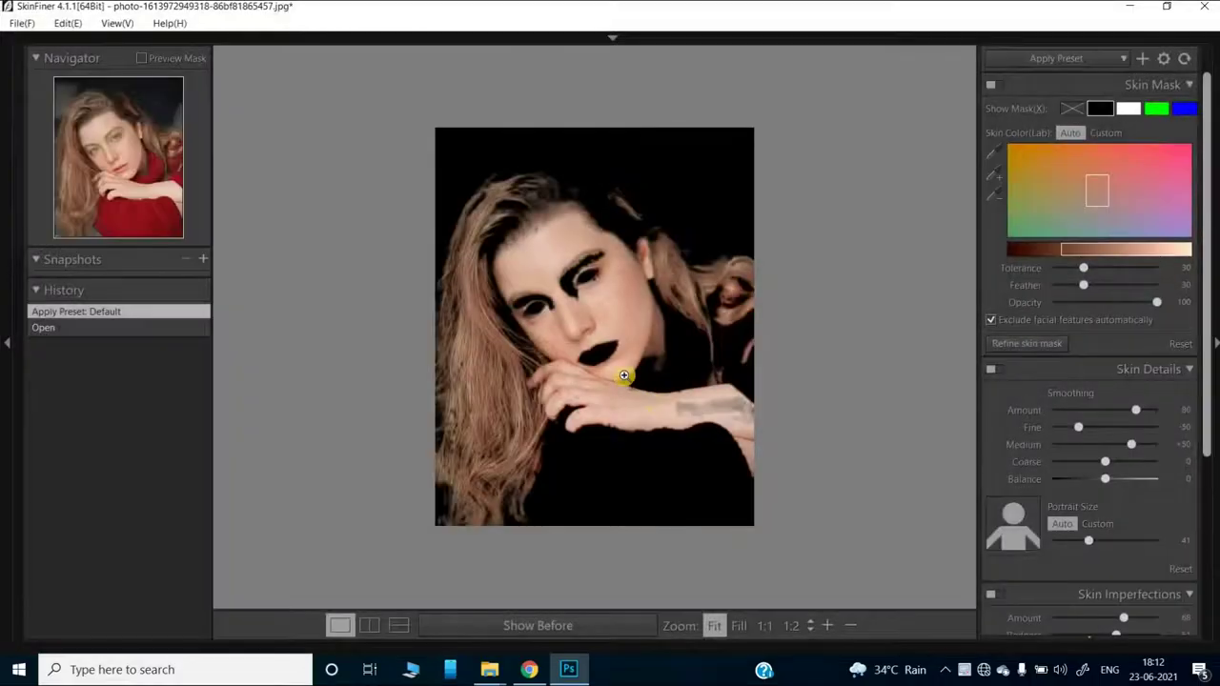
Step: At 2:1 zoom, add brow skin colour, set Tolerance and Feather to 100, and start Refine skin mask
{"action": "left_click", "coordinate": [624, 374]}
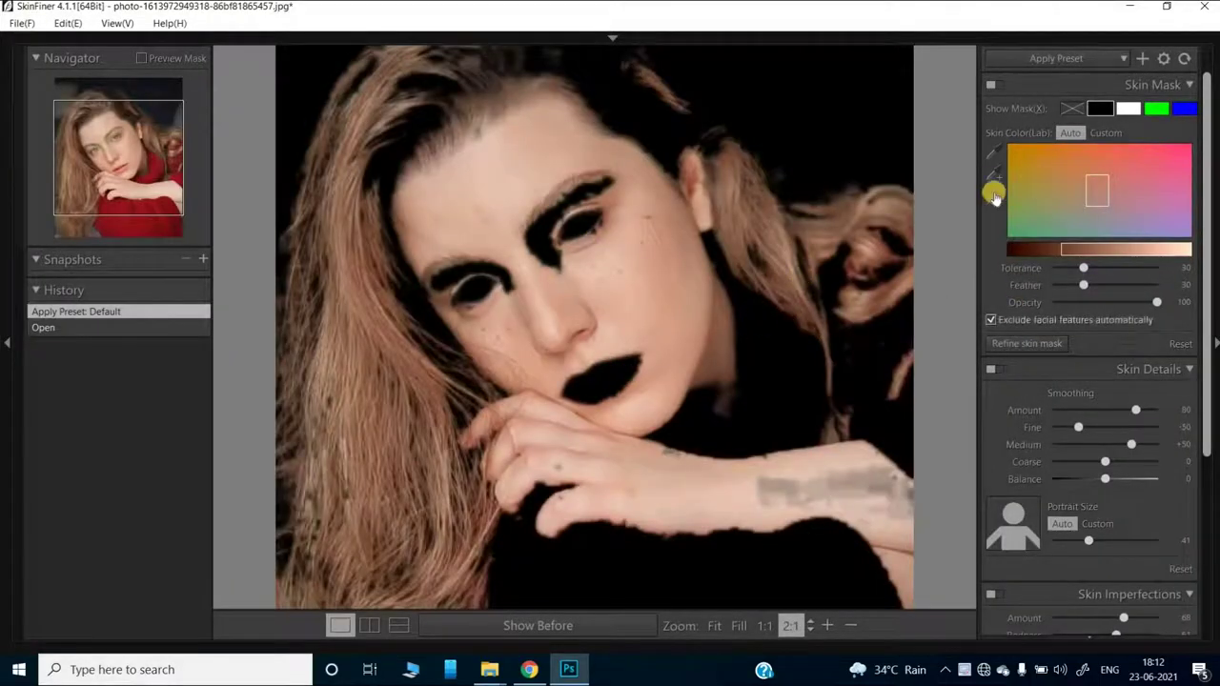
{"action": "left_click_drag", "start_coordinate": [993, 176], "coordinate": [556, 265]}
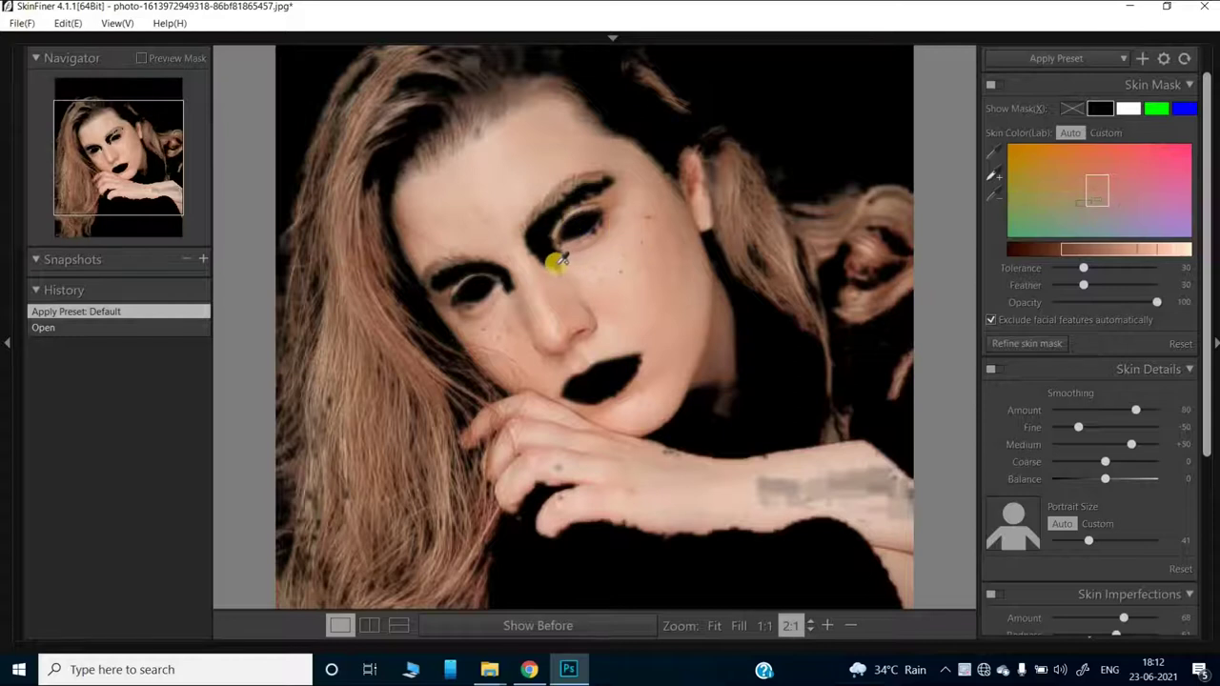
{"action": "left_click", "coordinate": [598, 269]}
{"action": "left_click", "coordinate": [544, 240]}
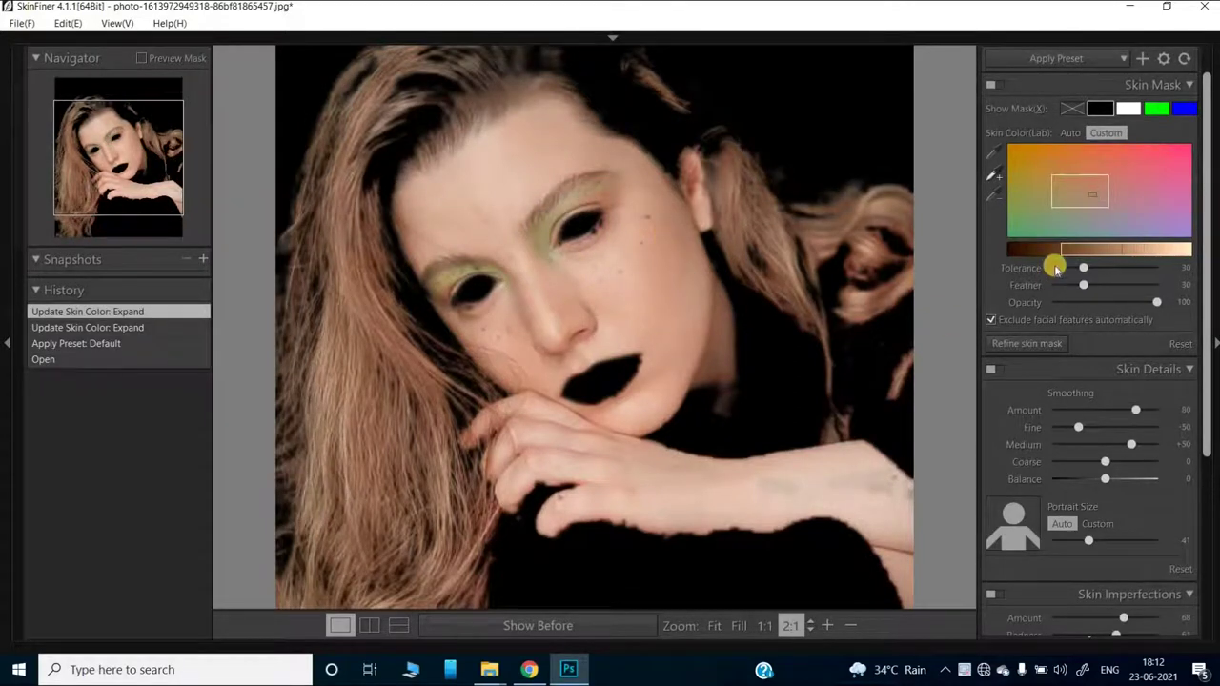
{"action": "left_click_drag", "start_coordinate": [1085, 283], "coordinate": [1170, 275]}
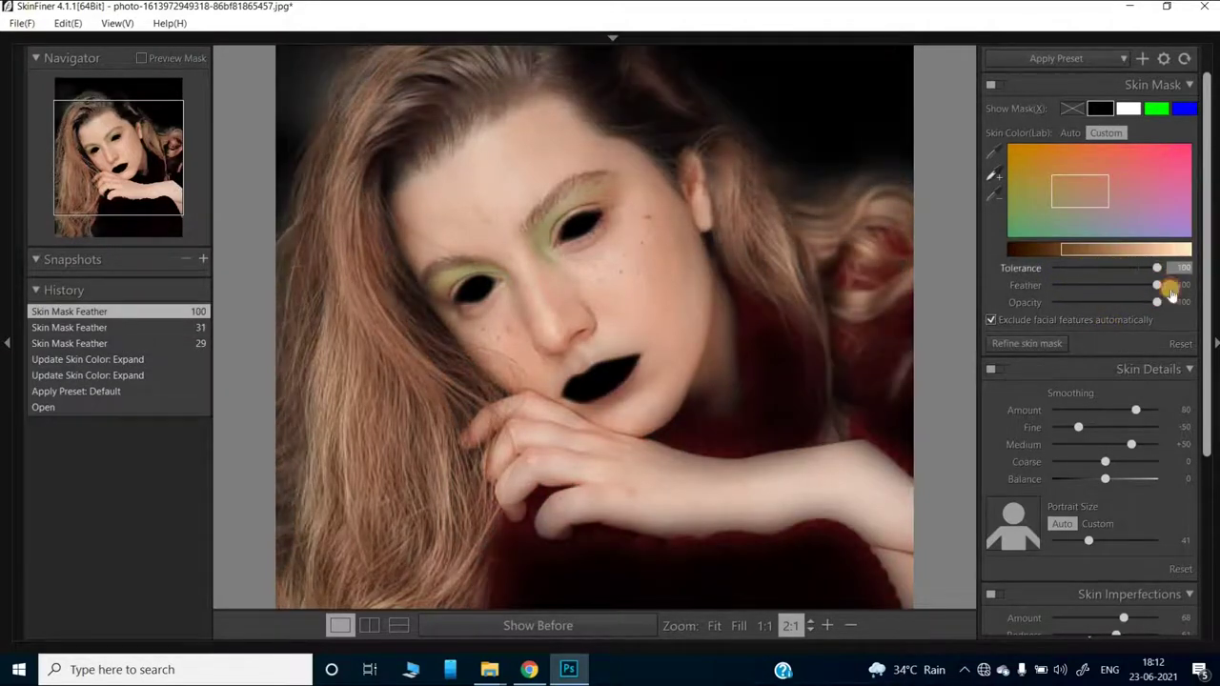
{"action": "left_click", "coordinate": [1025, 344]}
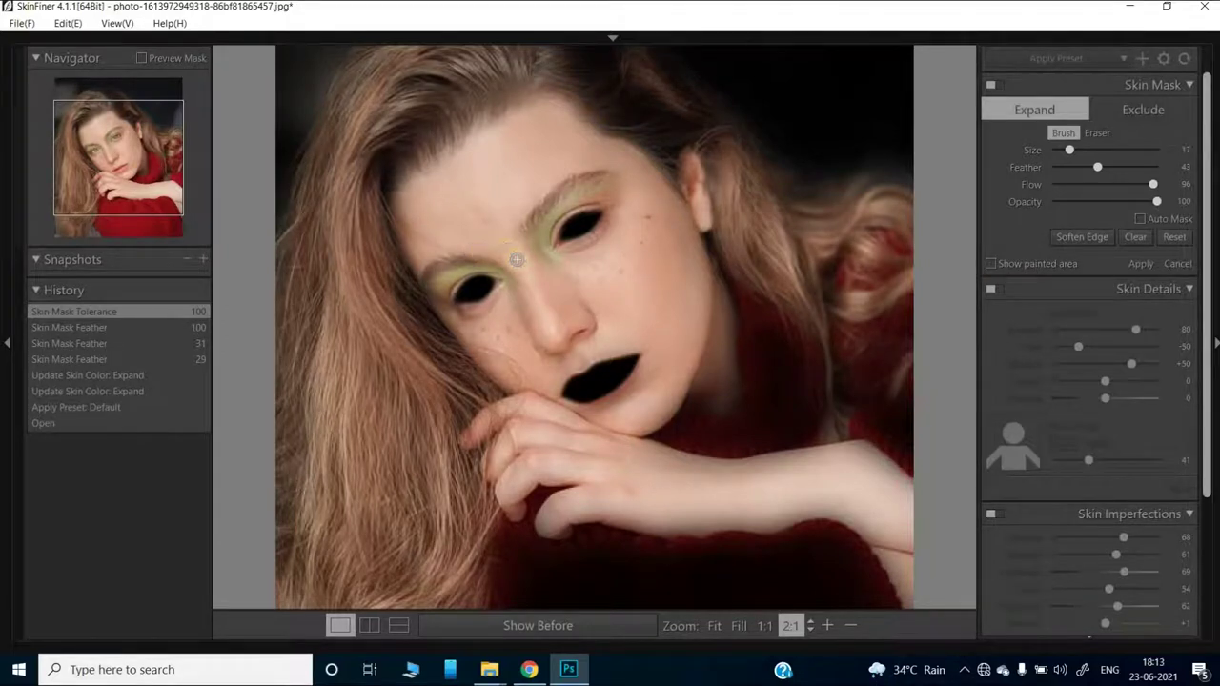
Step: With a size-32 Expand brush, paint the hand, wrist, chin and right cheek into the mask and apply
{"action": "left_click_drag", "start_coordinate": [1069, 150], "coordinate": [1085, 150]}
{"action": "left_click_drag", "start_coordinate": [541, 457], "coordinate": [578, 497]}
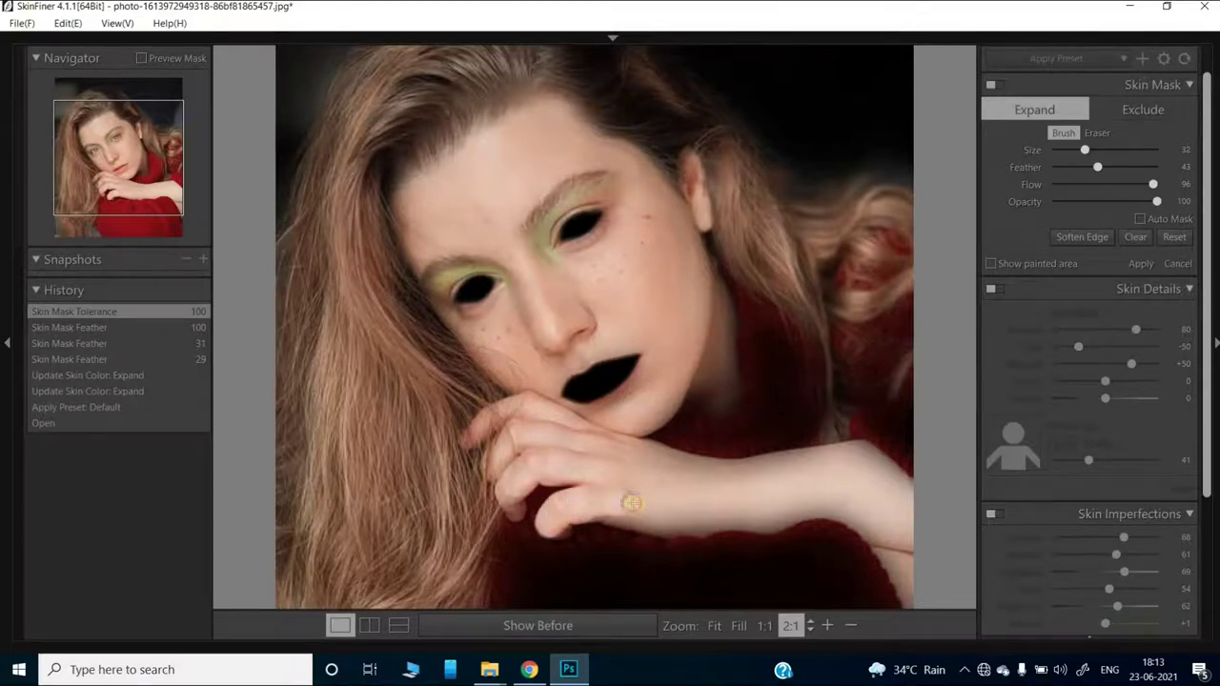
{"action": "mouse_move", "coordinate": [648, 515]}
{"action": "left_mouse_down"}
{"action": "mouse_move", "coordinate": [616, 509]}
{"action": "mouse_move", "coordinate": [686, 516]}
{"action": "mouse_move", "coordinate": [624, 512]}
{"action": "left_mouse_up"}
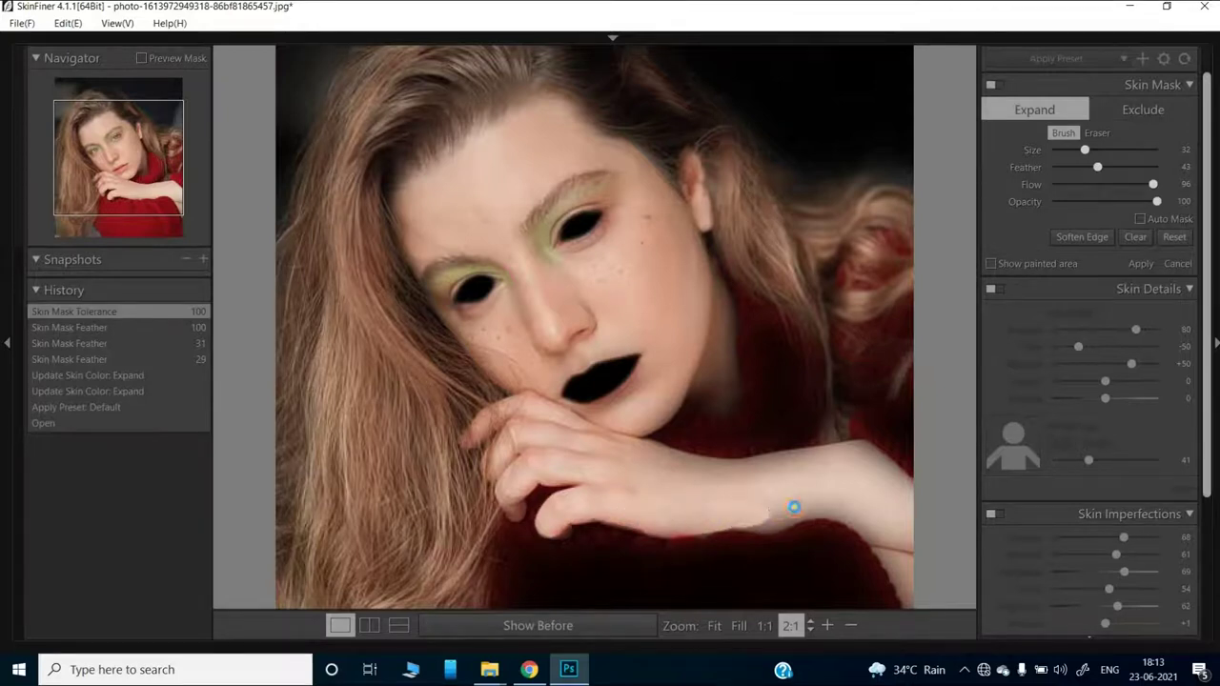
{"action": "left_click_drag", "start_coordinate": [771, 475], "coordinate": [648, 457]}
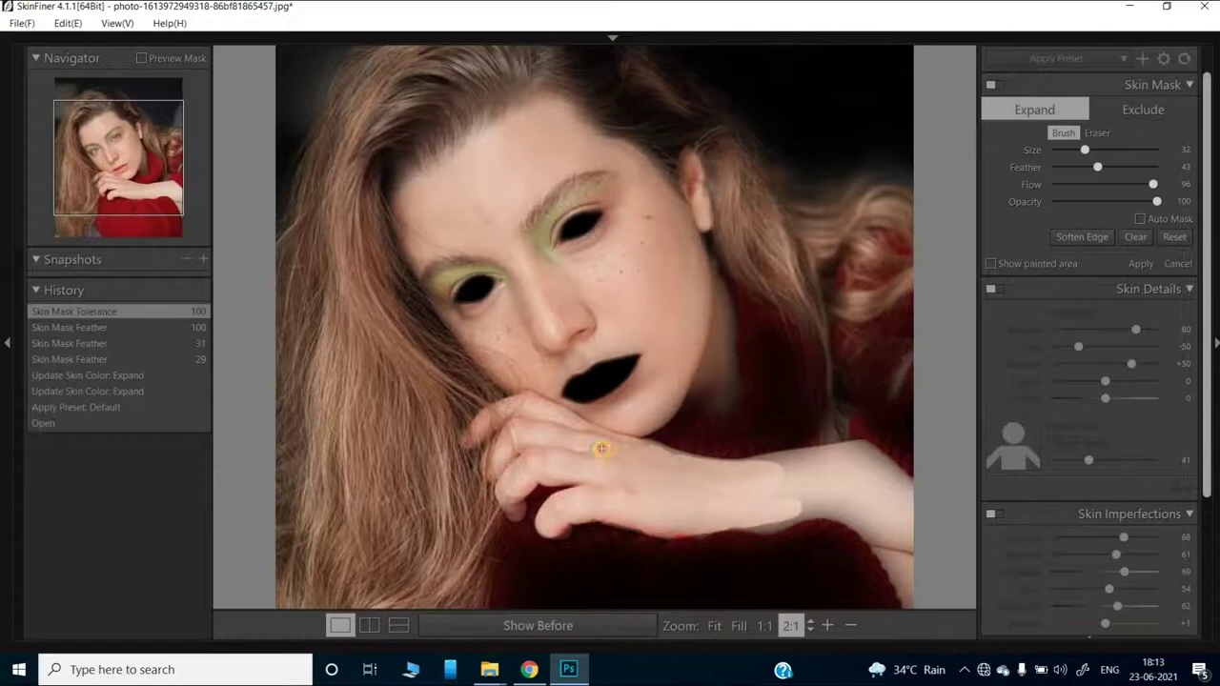
{"action": "mouse_move", "coordinate": [760, 465]}
{"action": "left_mouse_down"}
{"action": "mouse_move", "coordinate": [863, 458]}
{"action": "mouse_move", "coordinate": [762, 503]}
{"action": "mouse_move", "coordinate": [904, 531]}
{"action": "mouse_move", "coordinate": [756, 517]}
{"action": "mouse_move", "coordinate": [817, 502]}
{"action": "mouse_move", "coordinate": [906, 539]}
{"action": "mouse_move", "coordinate": [879, 512]}
{"action": "mouse_move", "coordinate": [897, 512]}
{"action": "left_mouse_up"}
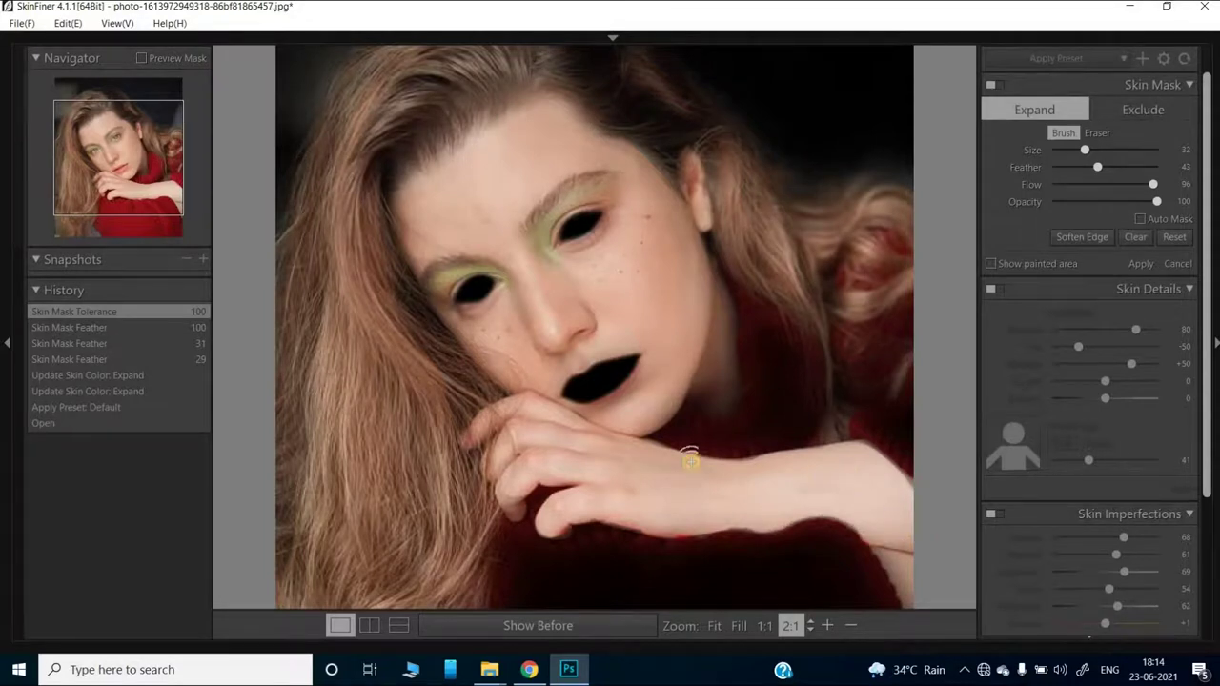
{"action": "mouse_move", "coordinate": [654, 414]}
{"action": "left_mouse_down"}
{"action": "mouse_move", "coordinate": [577, 413]}
{"action": "mouse_move", "coordinate": [633, 389]}
{"action": "left_mouse_up"}
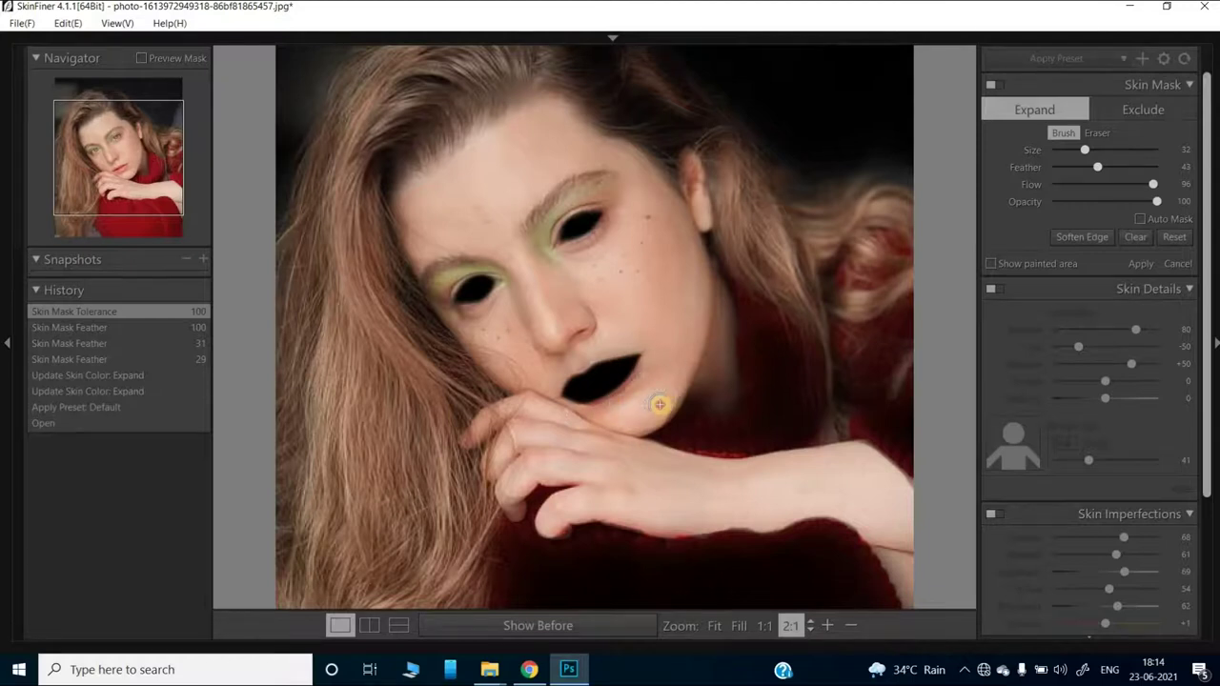
{"action": "mouse_move", "coordinate": [685, 322]}
{"action": "left_mouse_down"}
{"action": "mouse_move", "coordinate": [689, 251]}
{"action": "mouse_move", "coordinate": [667, 224]}
{"action": "left_mouse_up"}
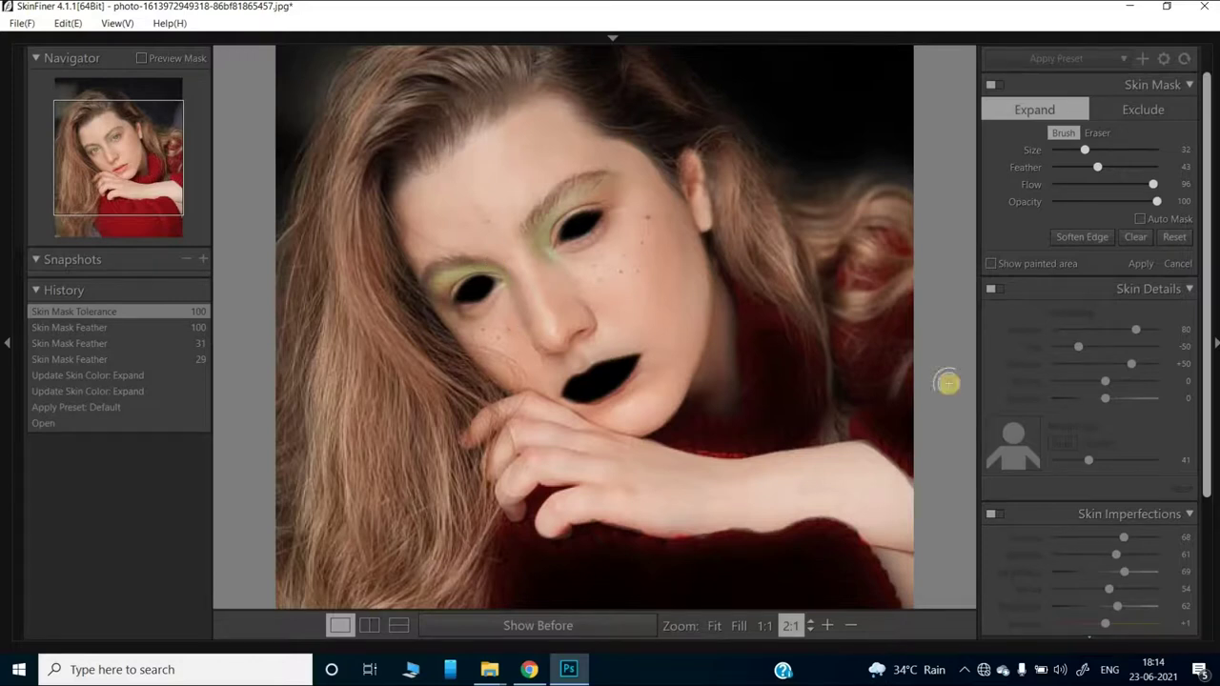
{"action": "left_click", "coordinate": [1084, 243]}
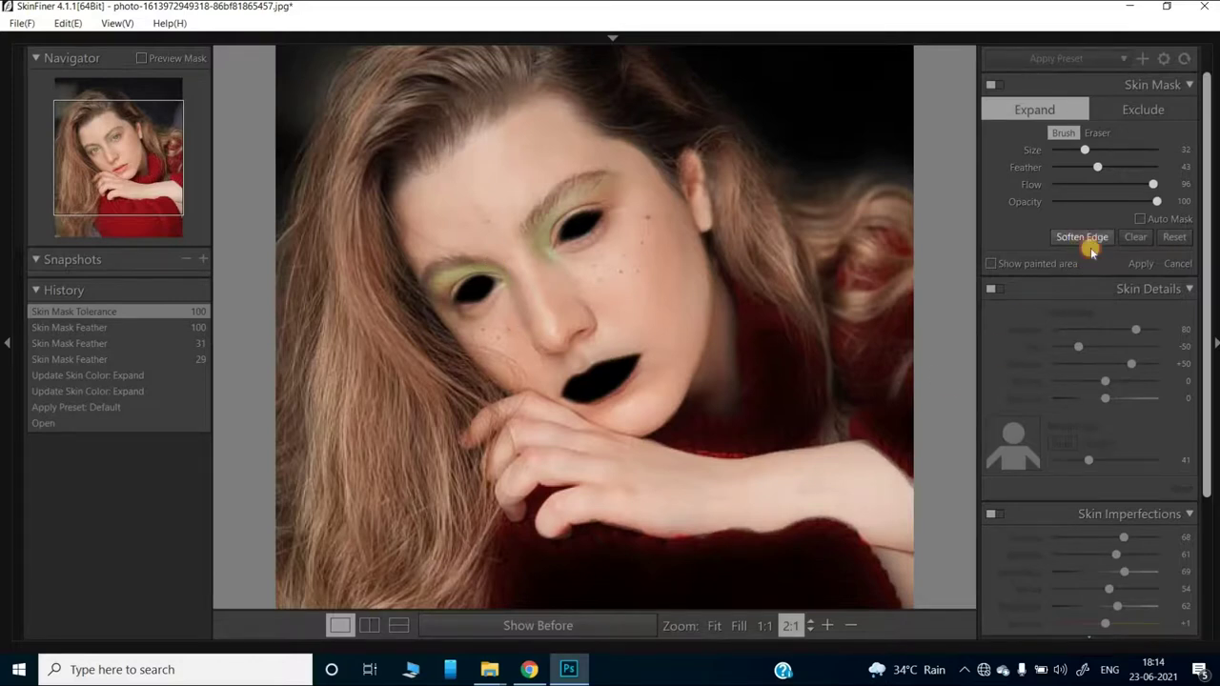
{"action": "left_click", "coordinate": [1134, 266]}
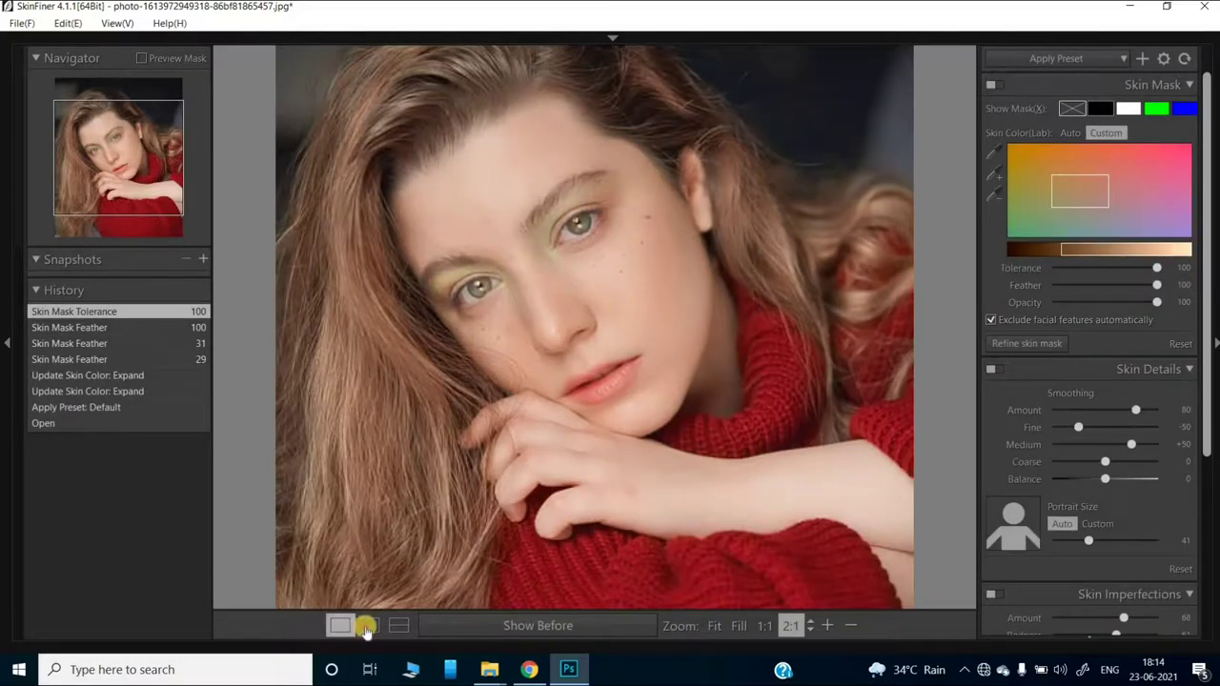
Step: Show the split Before/After view and max smoothing Amount to 100 and Fine to +100
{"action": "left_click", "coordinate": [368, 626]}
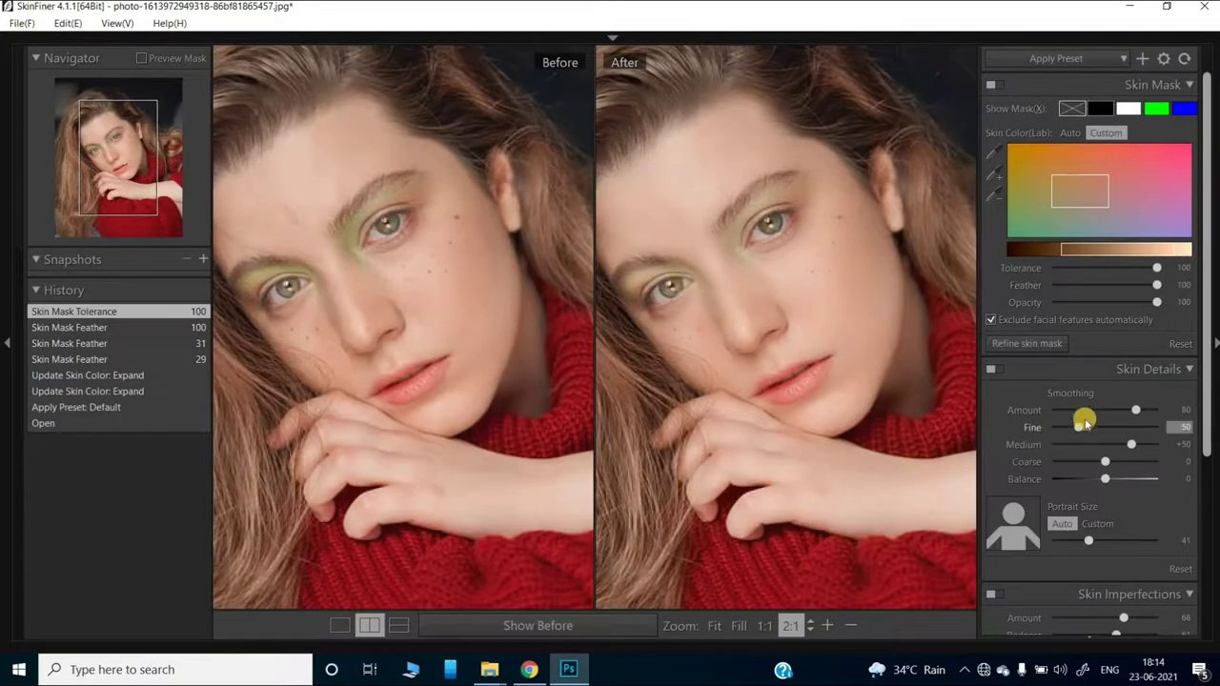
{"action": "left_click_drag", "start_coordinate": [1136, 409], "coordinate": [1181, 410]}
{"action": "mouse_move", "coordinate": [1078, 427]}
{"action": "left_mouse_down"}
{"action": "mouse_move", "coordinate": [1167, 427]}
{"action": "mouse_move", "coordinate": [1111, 461]}
{"action": "mouse_move", "coordinate": [1116, 479]}
{"action": "left_mouse_up"}
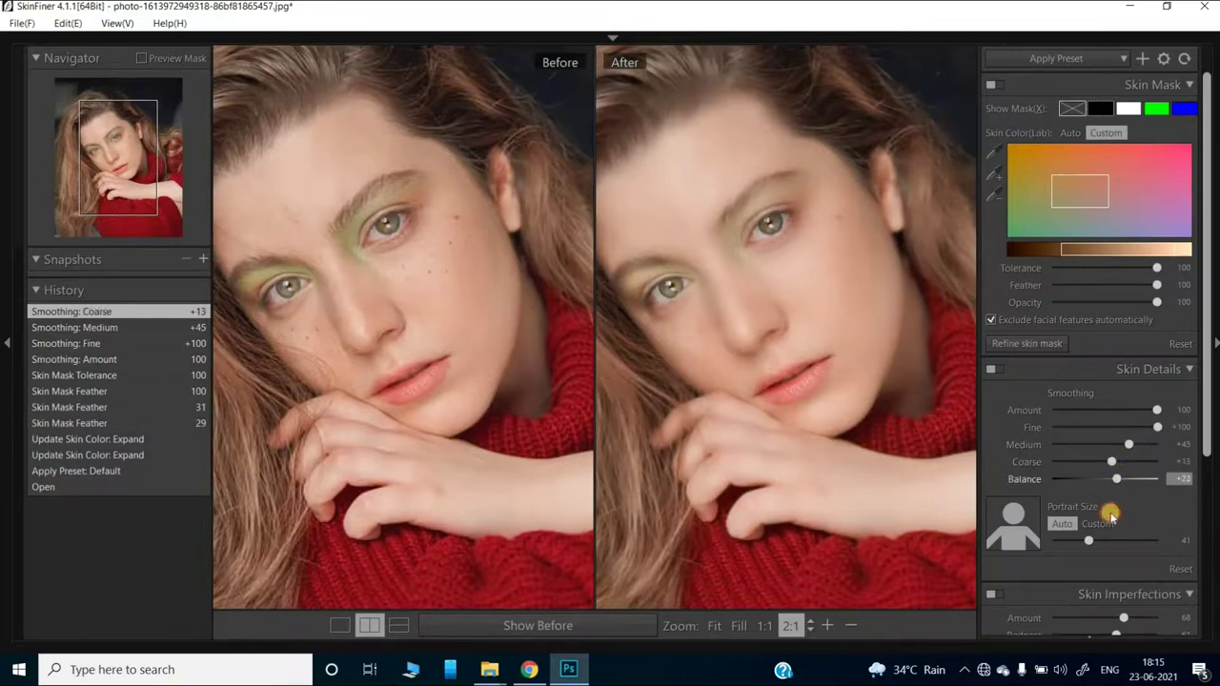
Step: Set the imperfection and skin tone sliders, including Redness 55, Hue +14 and Highlight +10
{"action": "left_click_drag", "start_coordinate": [1207, 446], "coordinate": [1202, 540]}
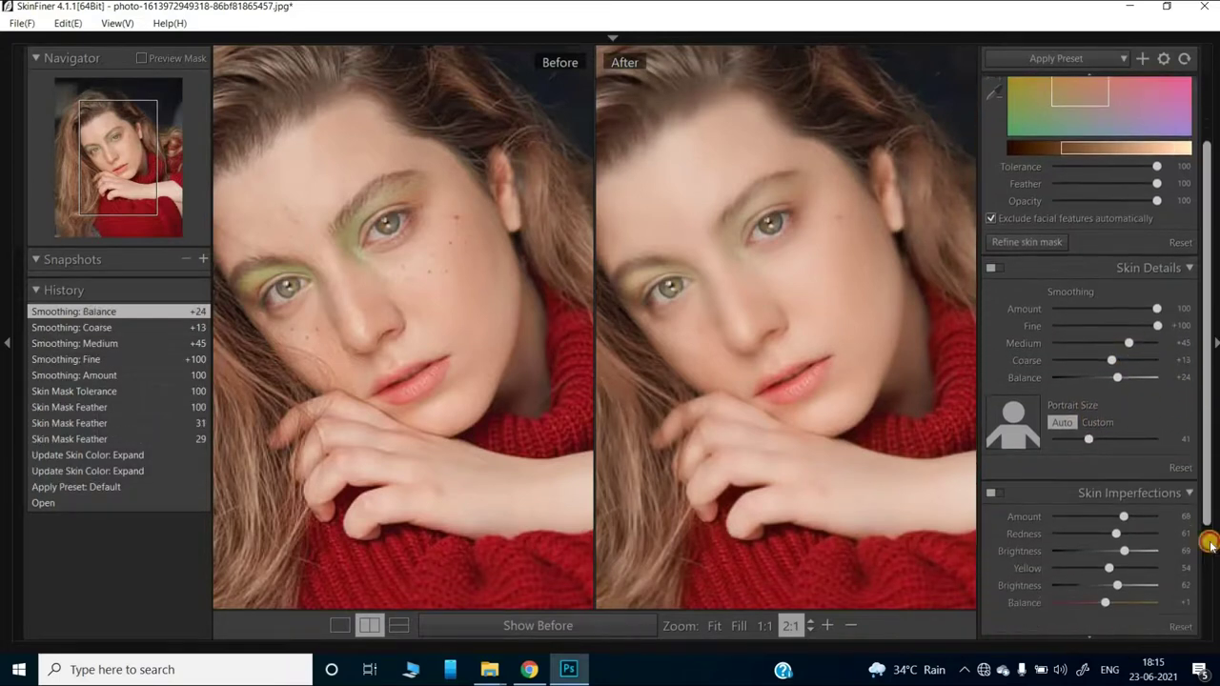
{"action": "mouse_move", "coordinate": [1130, 479]}
{"action": "left_mouse_down"}
{"action": "mouse_move", "coordinate": [1109, 492]}
{"action": "mouse_move", "coordinate": [1131, 509]}
{"action": "mouse_move", "coordinate": [1116, 526]}
{"action": "mouse_move", "coordinate": [1117, 560]}
{"action": "left_mouse_up"}
{"action": "left_click_drag", "start_coordinate": [1205, 505], "coordinate": [1200, 578]}
{"action": "mouse_move", "coordinate": [1104, 508]}
{"action": "left_mouse_down"}
{"action": "mouse_move", "coordinate": [1112, 559]}
{"action": "mouse_move", "coordinate": [1099, 577]}
{"action": "left_mouse_up"}
{"action": "left_click_drag", "start_coordinate": [1104, 594], "coordinate": [1109, 594]}
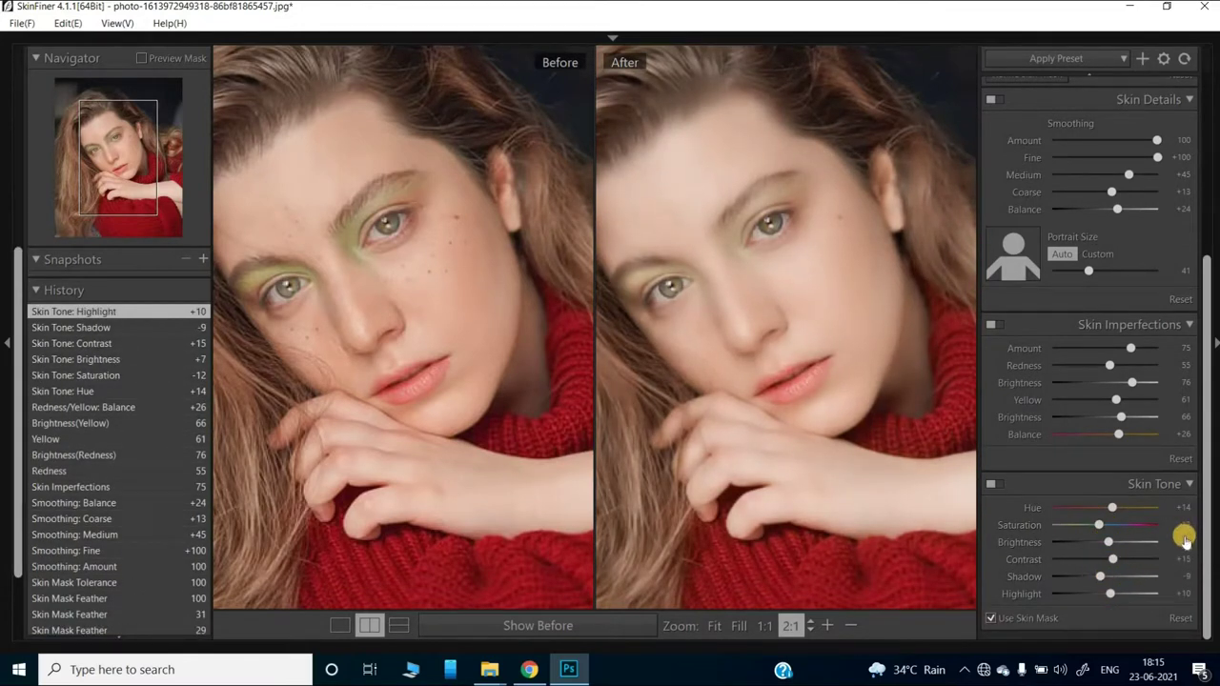
{"action": "left_click_drag", "start_coordinate": [1206, 296], "coordinate": [1202, 154]}
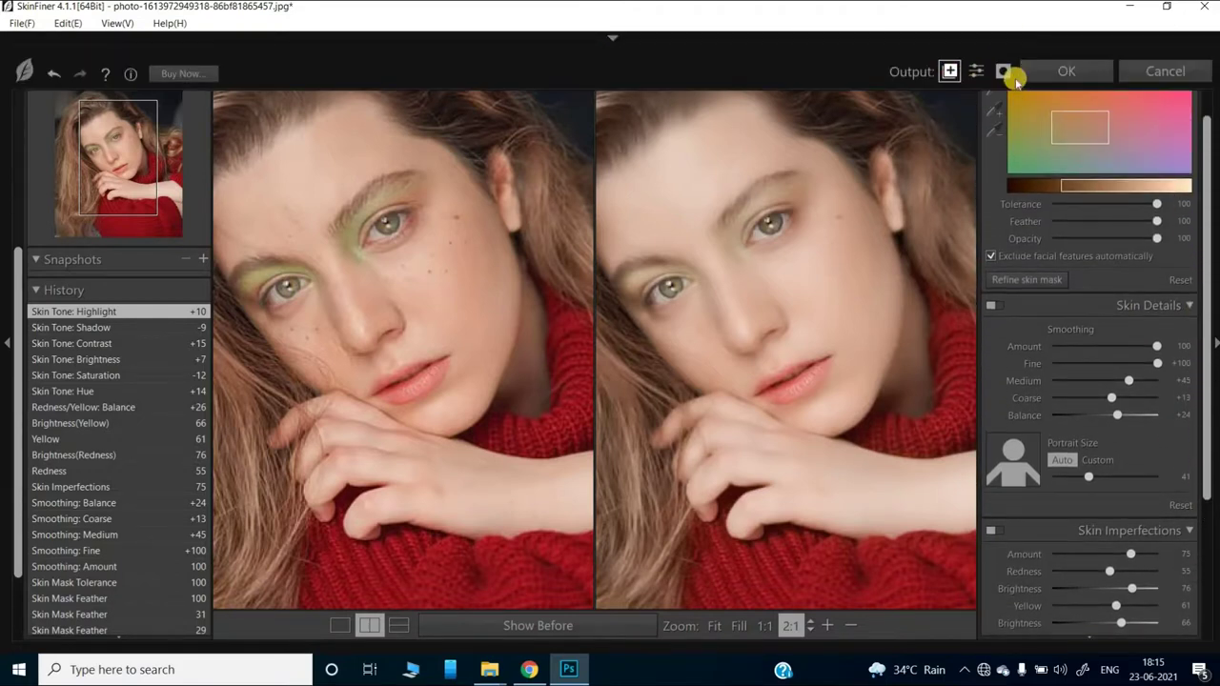
Step: Return the retouch to Photoshop and toggle the SkinFiner layer's visibility to compare with Background
{"action": "left_click", "coordinate": [1066, 71]}
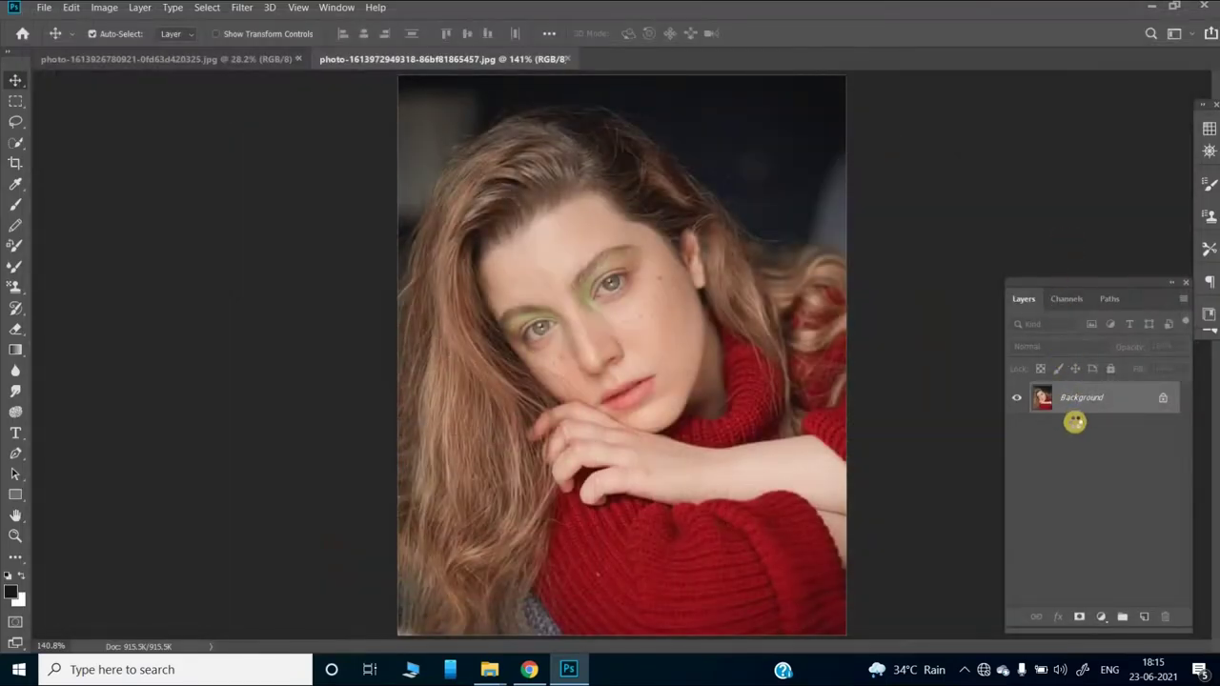
{"action": "left_click", "coordinate": [1016, 397]}
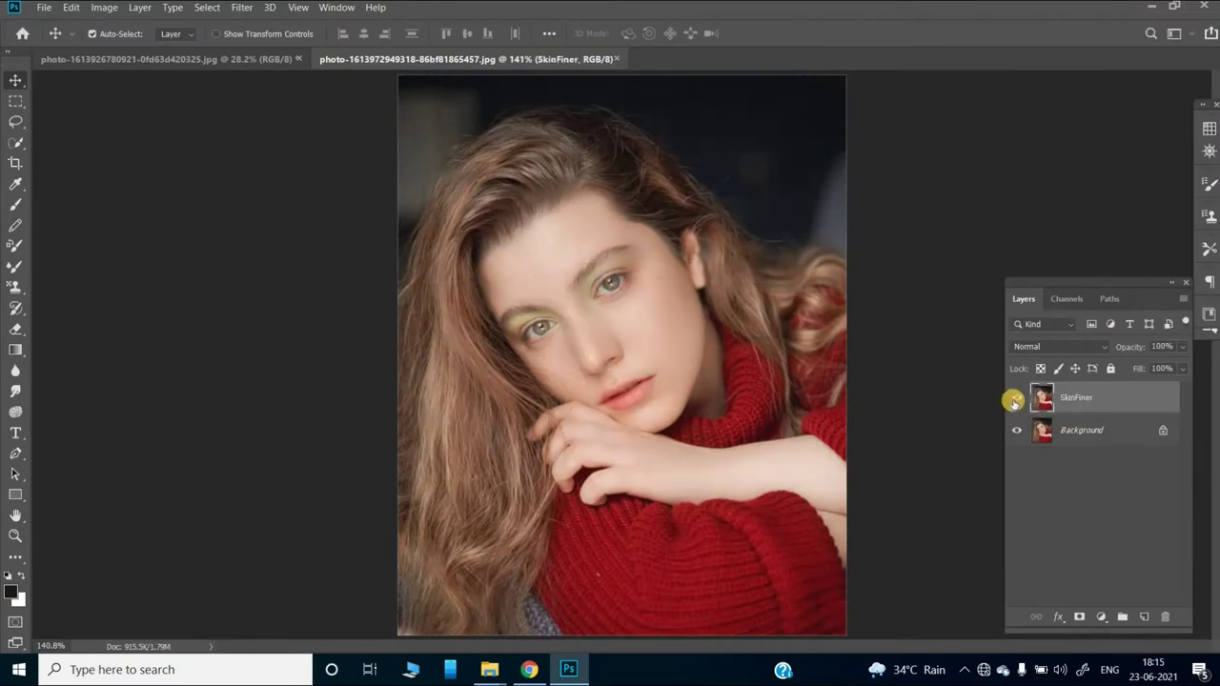
{"action": "left_click", "coordinate": [1016, 400]}
{"action": "left_click", "coordinate": [1017, 400]}
{"action": "left_click", "coordinate": [1021, 400]}
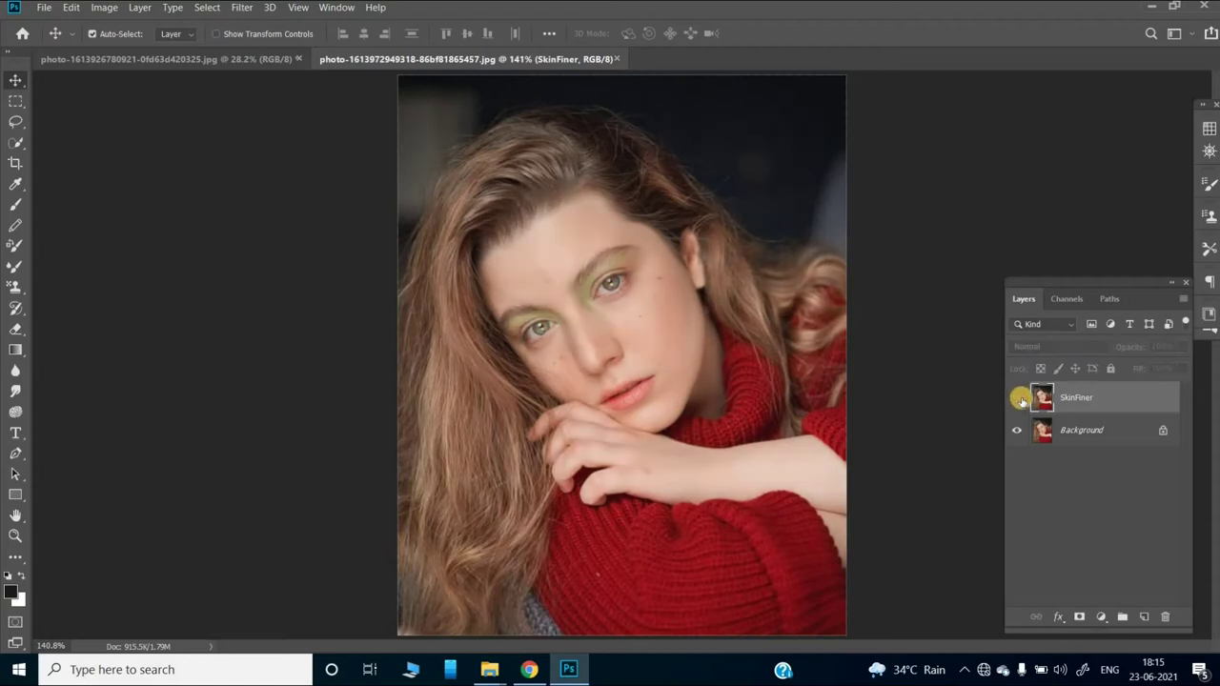
{"action": "left_click", "coordinate": [1018, 400]}
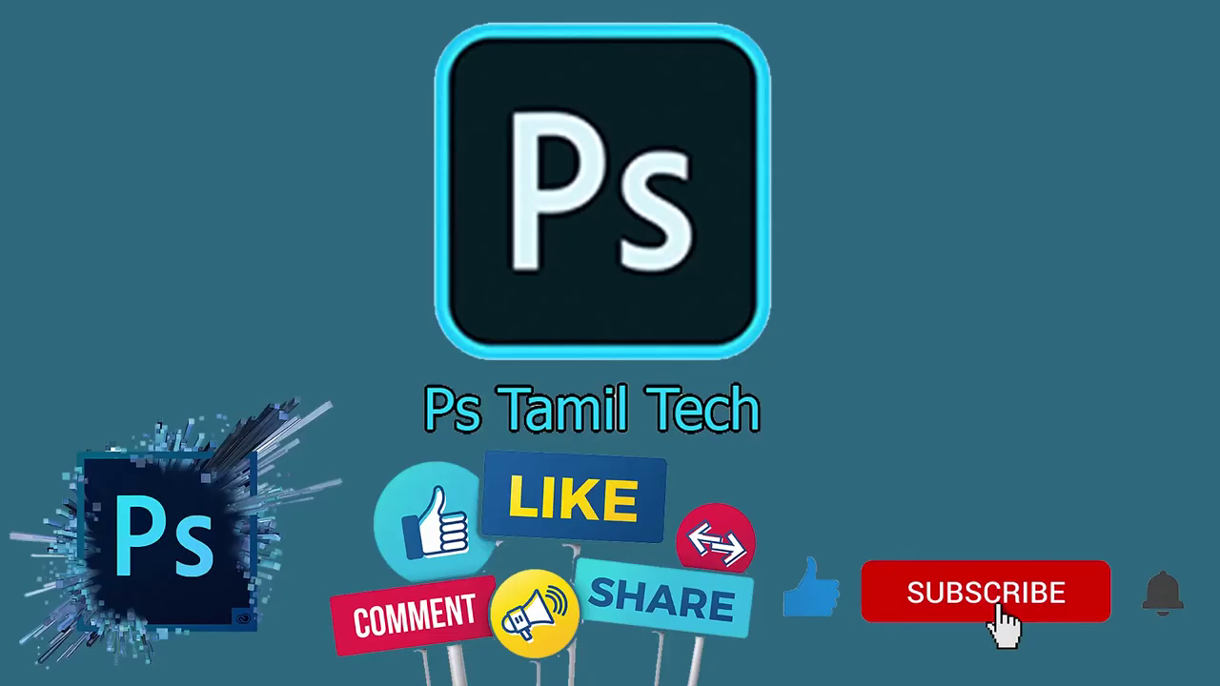